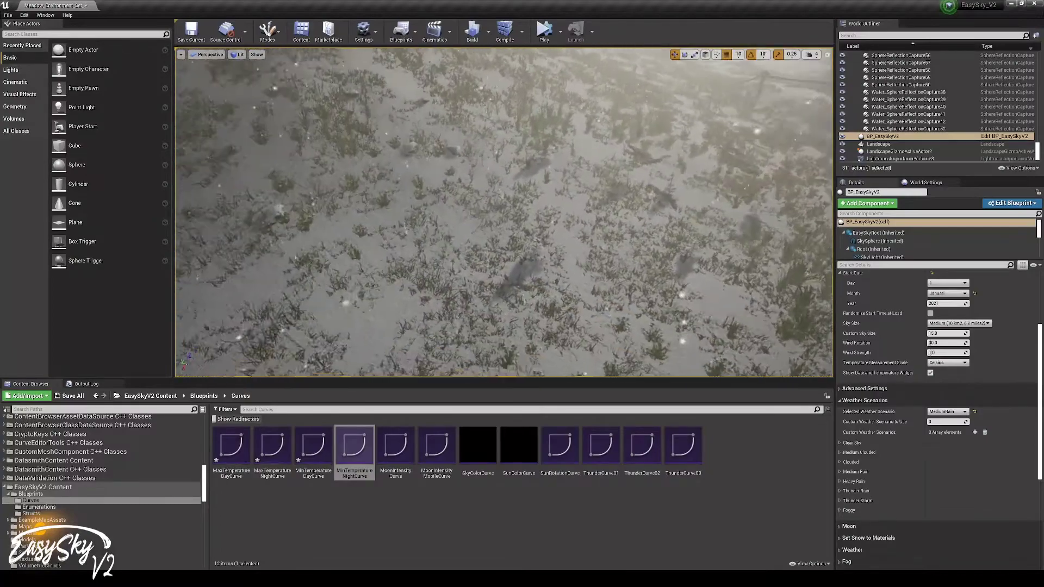
Place a cube above the snowy hillside and scale it into a flat slab, 6.75 × 6.75 × 1
right_click_drag(504, 212, 420, 160)
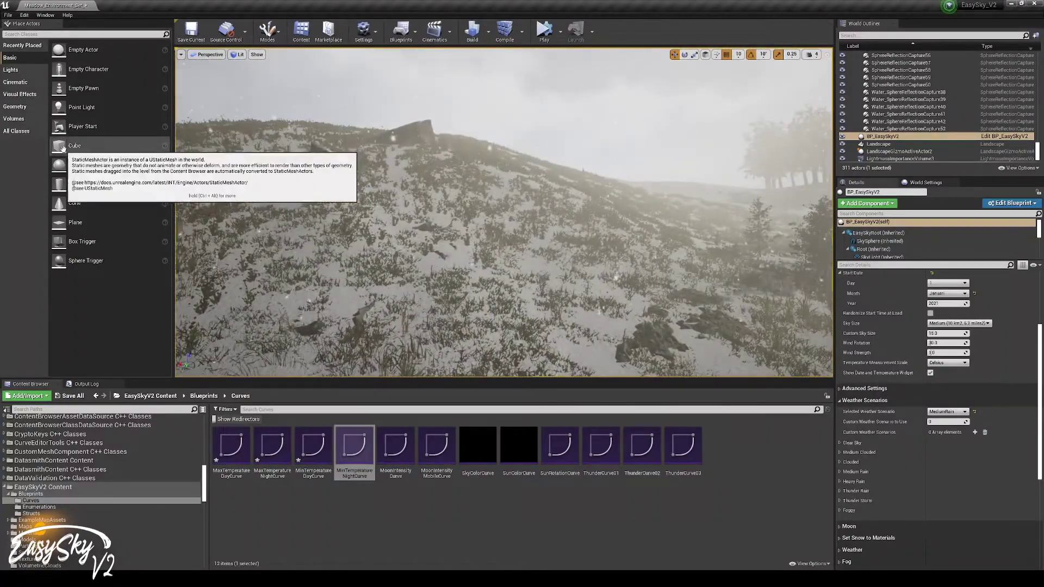
left_click_drag(70, 145, 550, 256)
key("r")
right_click_drag(394, 280, 435, 310)
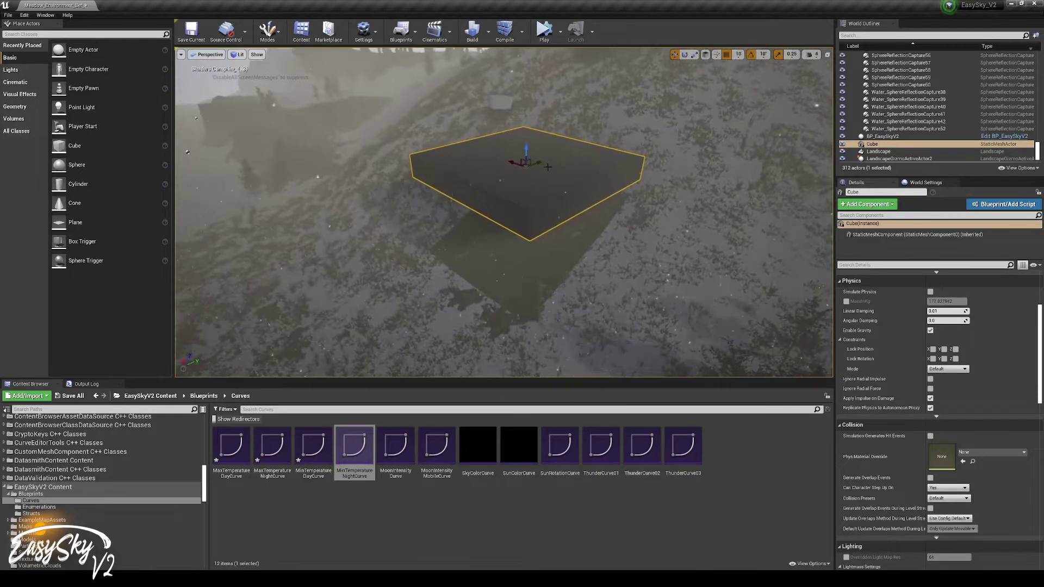
mouse_move(585, 315)
right_mouse_down()
mouse_move(478, 332)
mouse_move(571, 316)
right_mouse_up()
key("w")
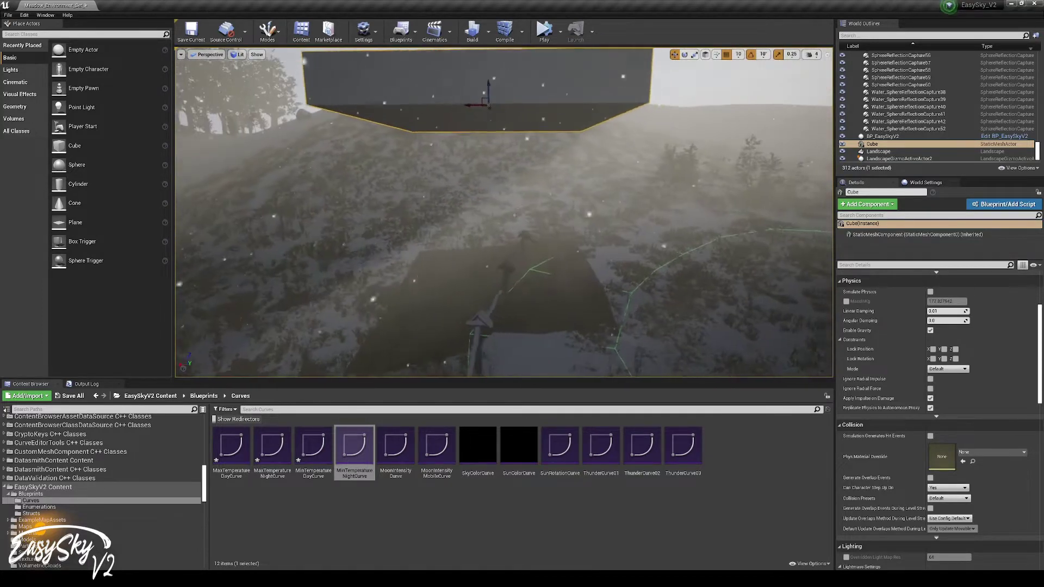
right_click_drag(504, 212, 421, 231)
left_click_drag(521, 64, 327, 71)
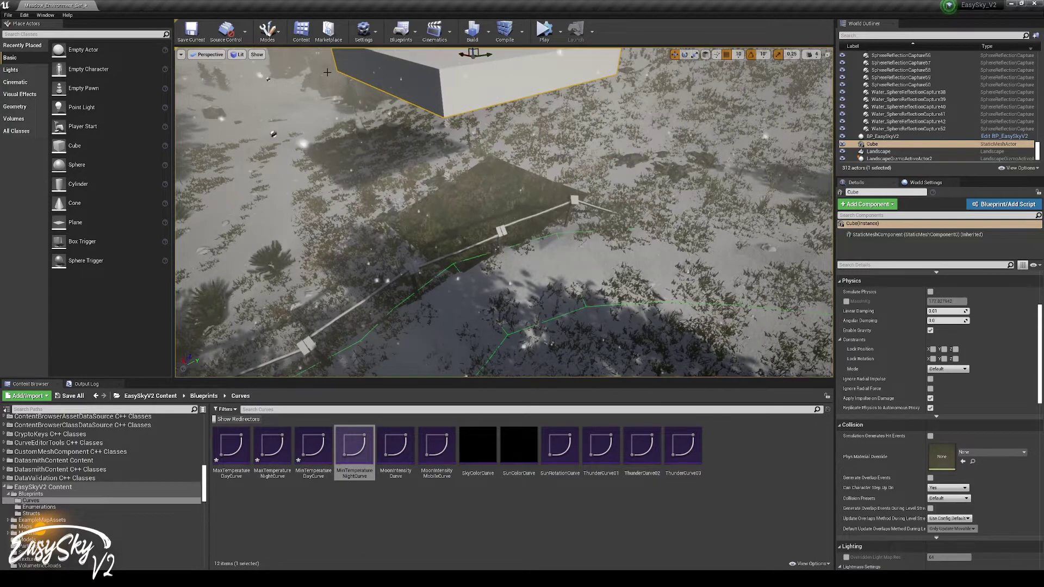
right_click_drag(400, 109, 382, 70)
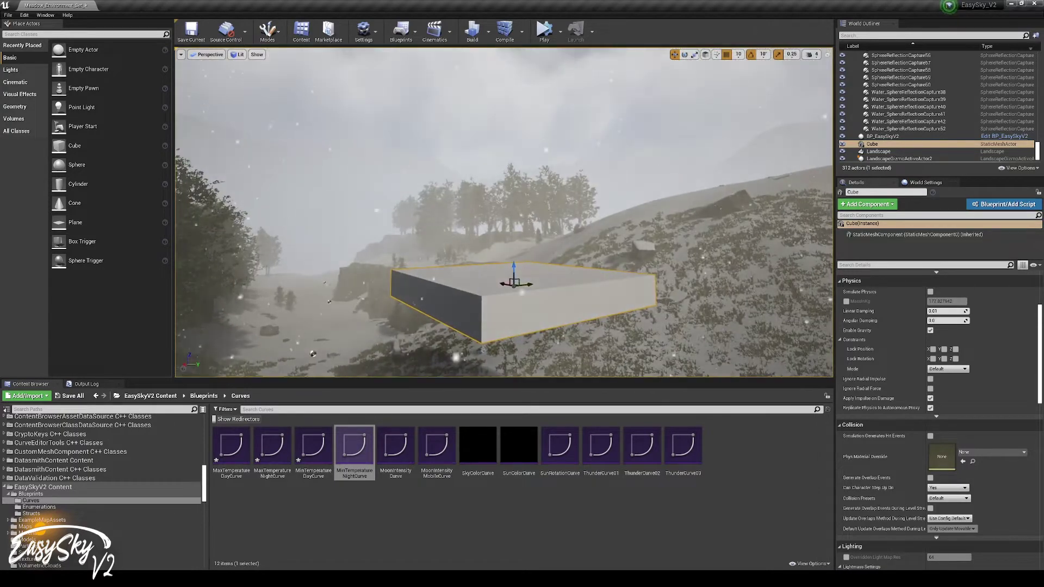
Disable Update Rain Occlusion Each Tick in the BP_EasySkyV2 actor's Editor Preview settings
left_click(754, 98)
right_click_drag(754, 97, 733, 152)
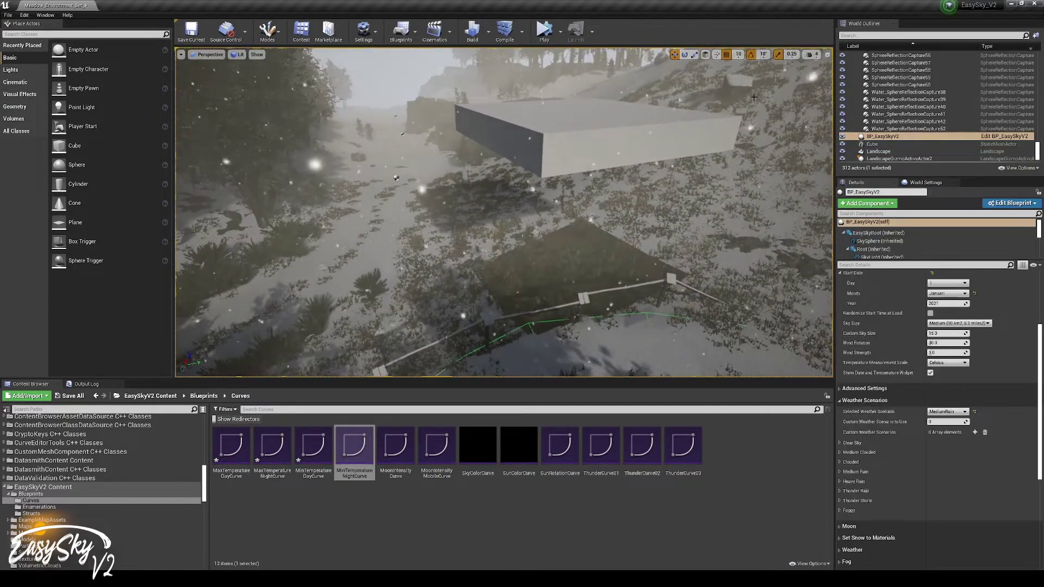
scroll(863, 313, "up", 2)
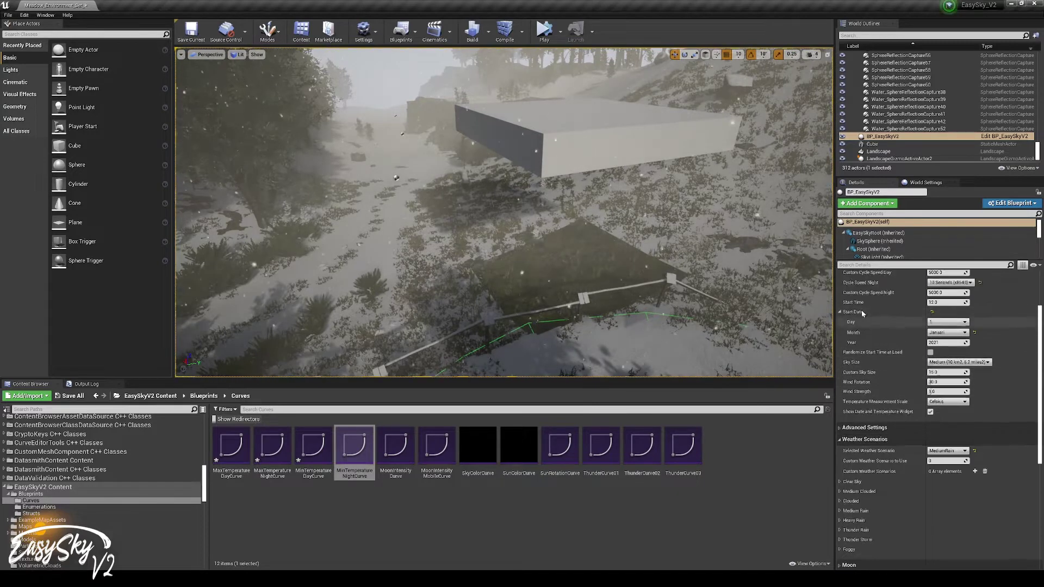
scroll(862, 313, "up", 2)
left_click(859, 290)
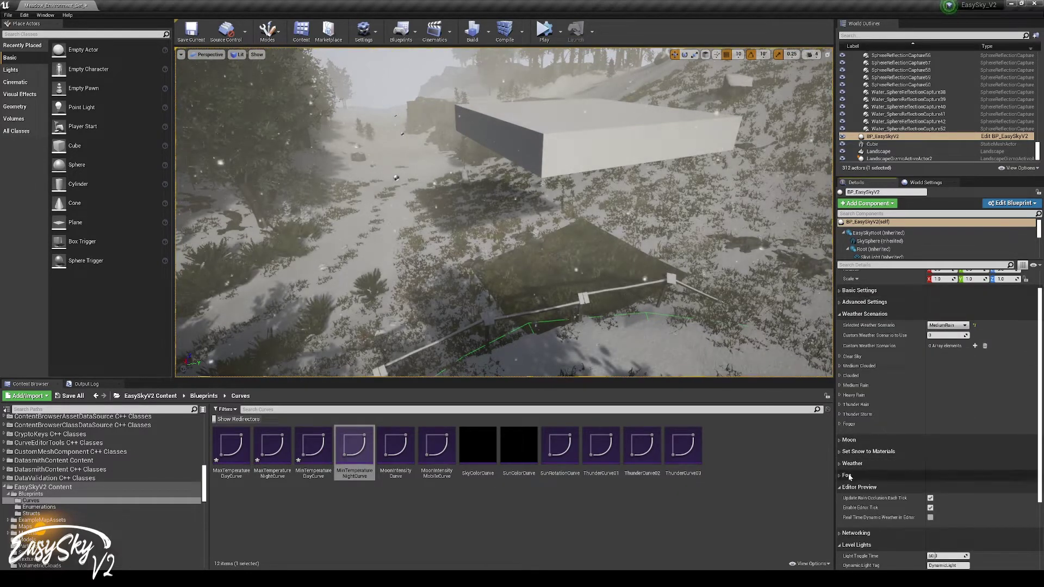
scroll(851, 481, "down", 1)
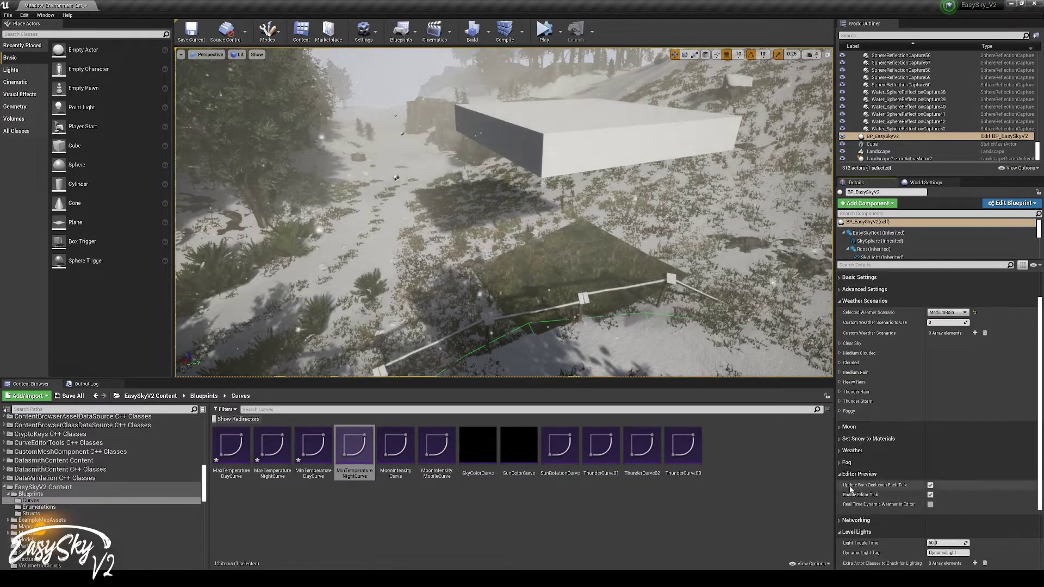
scroll(871, 420, "up", 2)
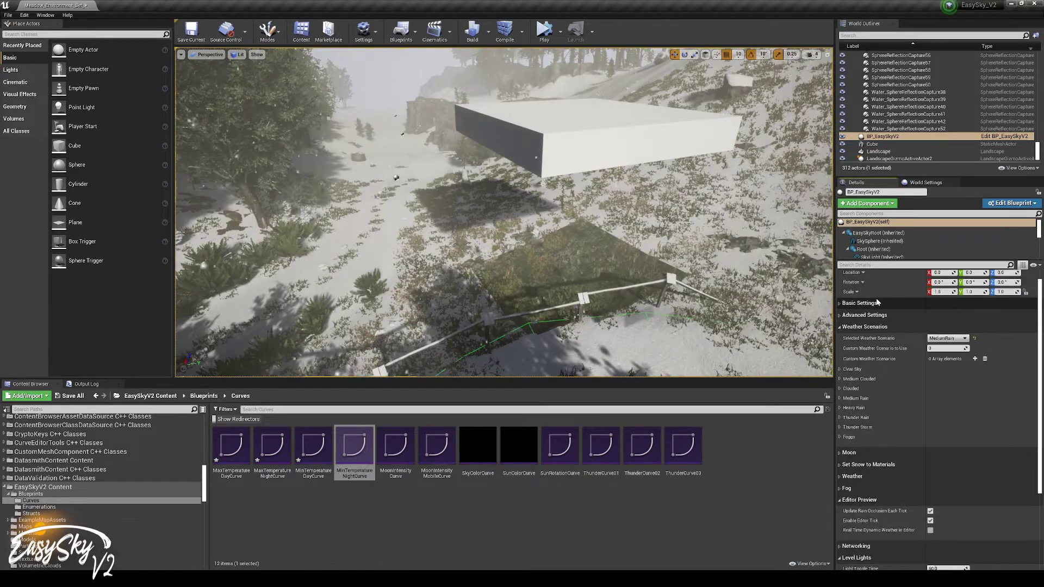
scroll(876, 302, "down", 2)
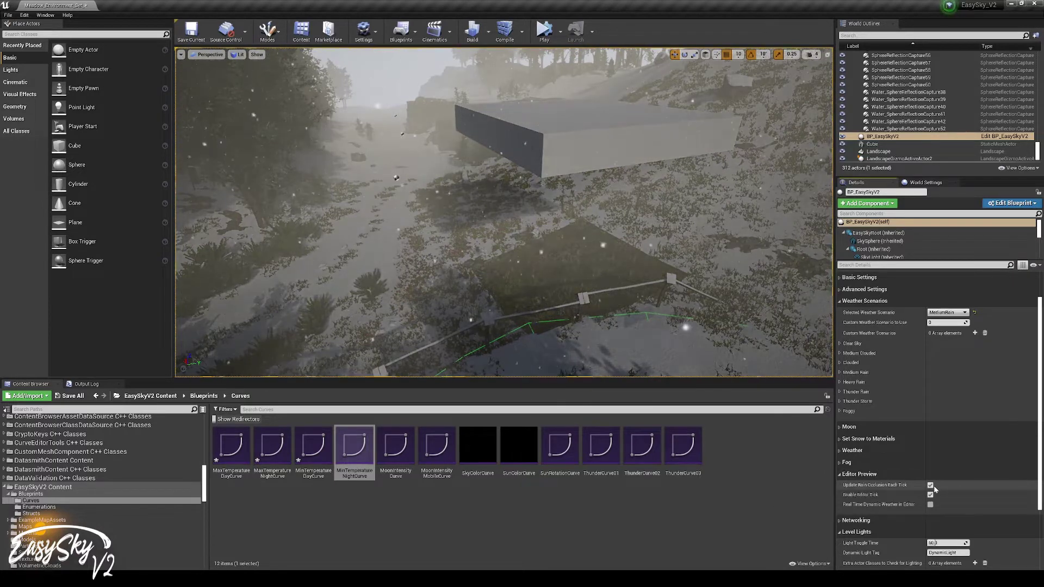
Move the cube slab away from the snow-free patch it left and inspect the ground beneath it
left_click(604, 124)
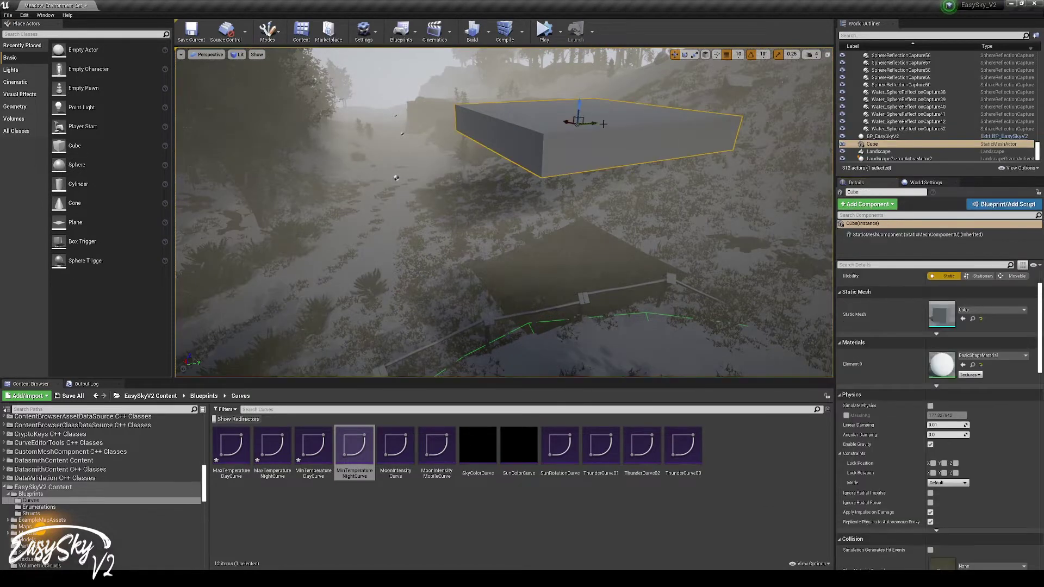
left_click_drag(577, 122, 500, 105)
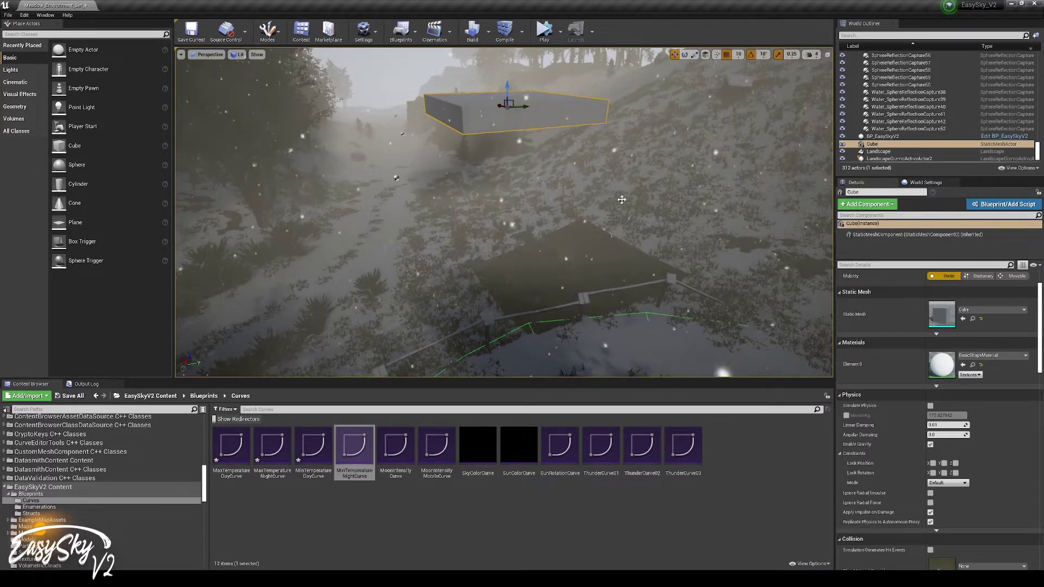
left_click_drag(622, 200, 622, 193)
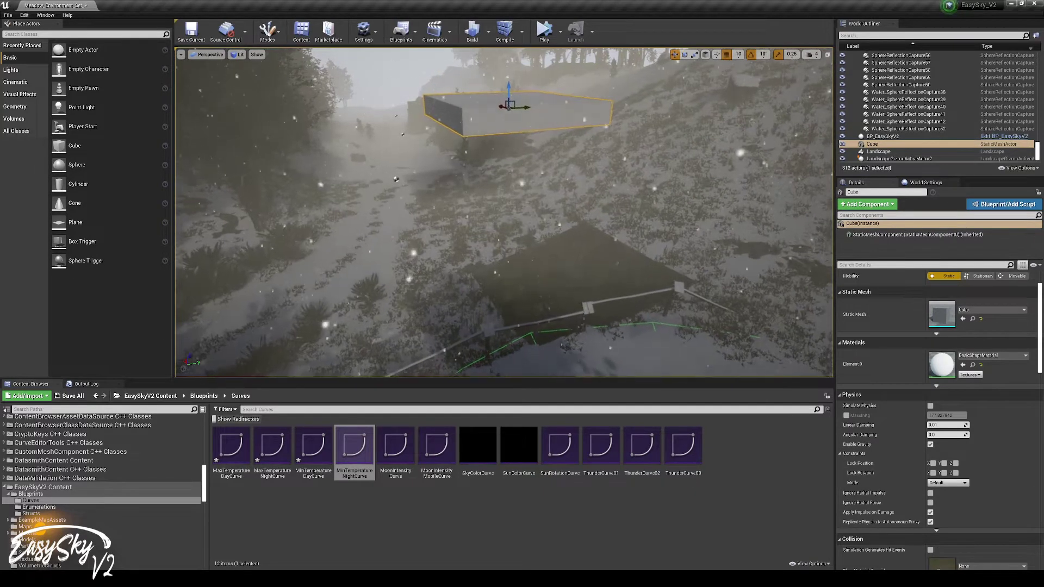
key("w")
right_click_drag(622, 193, 593, 181)
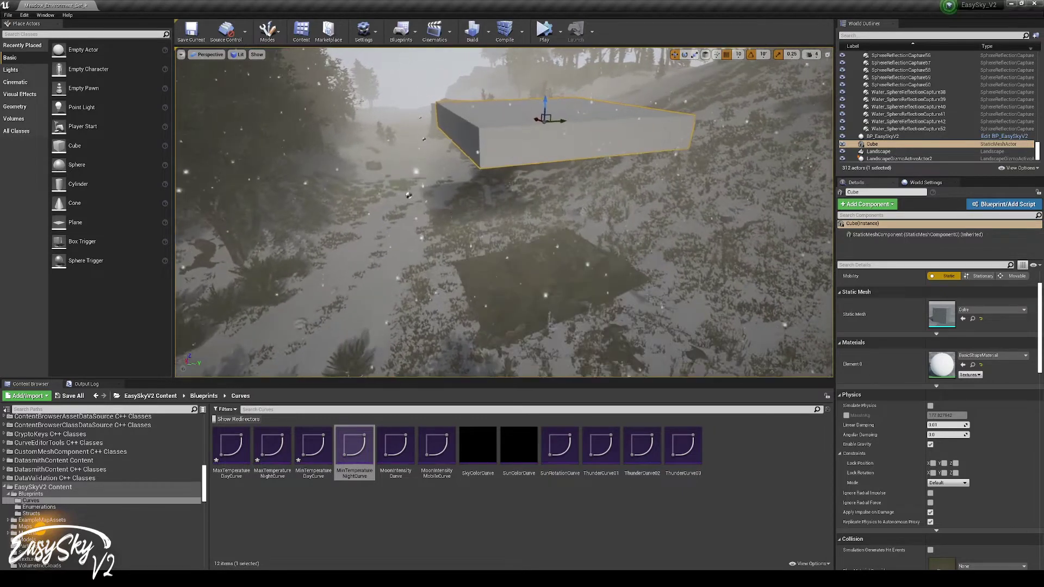
key("w")
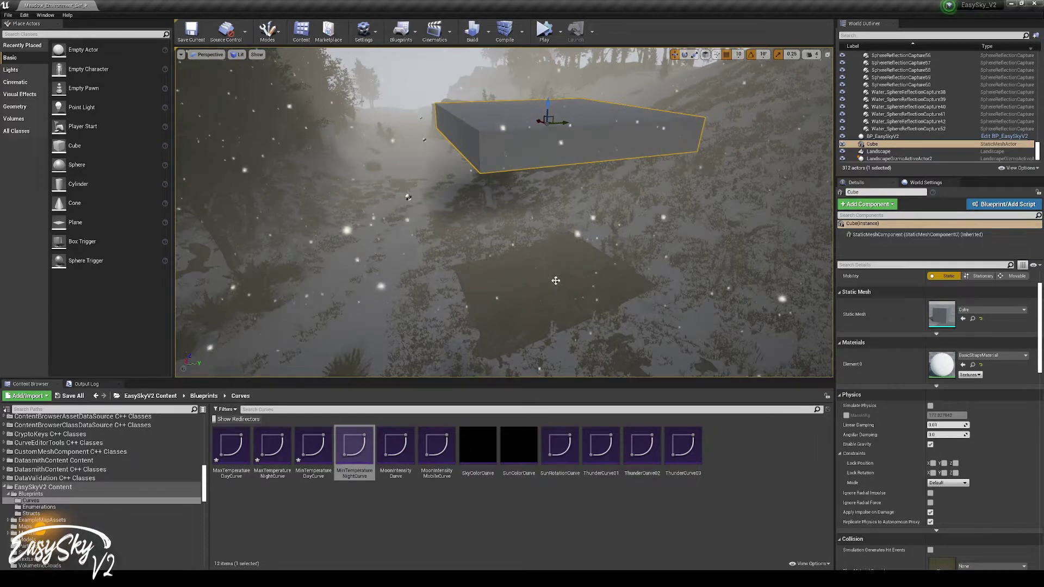
key("w")
right_click_drag(578, 133, 525, 113)
key("s")
right_click_drag(499, 217, 489, 148)
right_click_drag(552, 255, 650, 234)
Enable Show All Components in Editor in the BP_EasySkyV2 actor's Advanced Settings
left_click(649, 164)
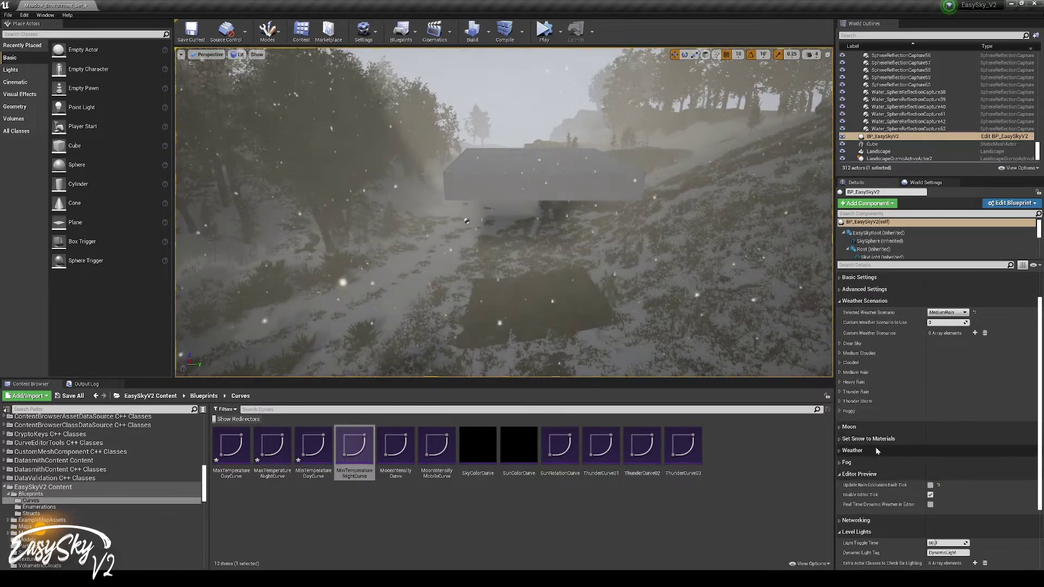
left_click(841, 329)
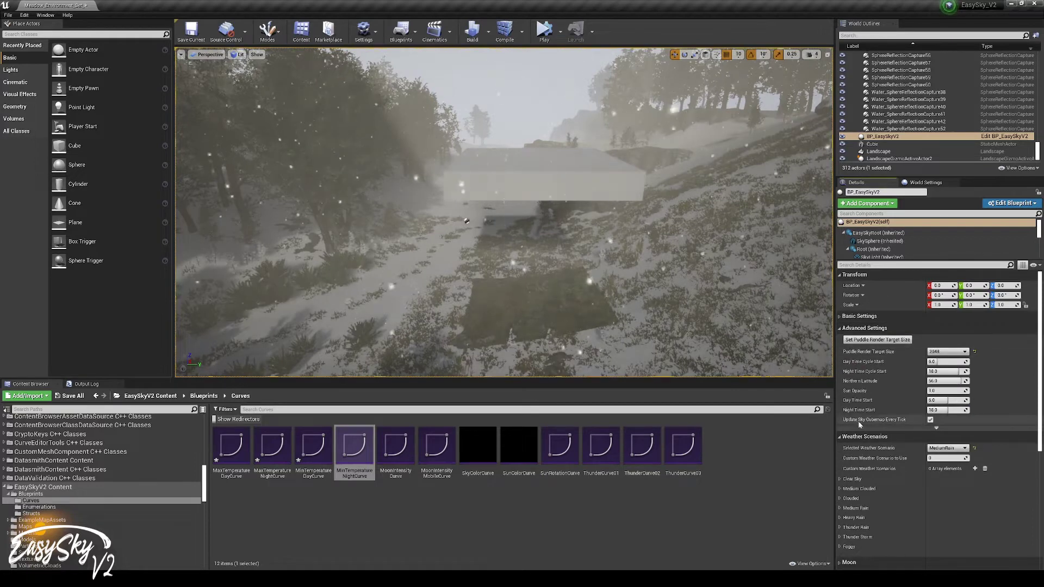
left_click(936, 428)
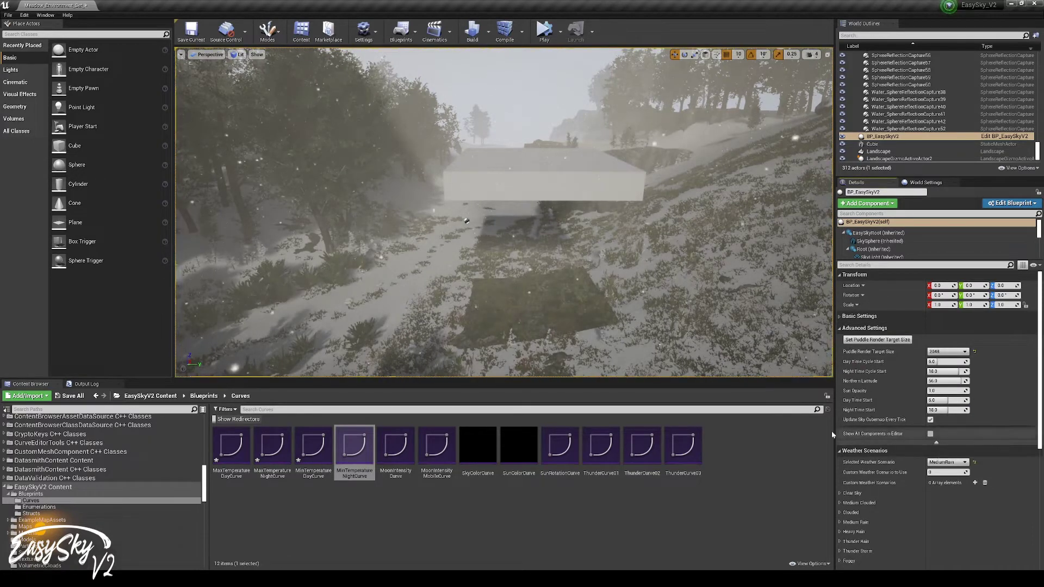
left_click(931, 435)
Examine the component icon near the slab and the surrounding landscape from high above
right_click_drag(571, 245, 549, 274)
key("s")
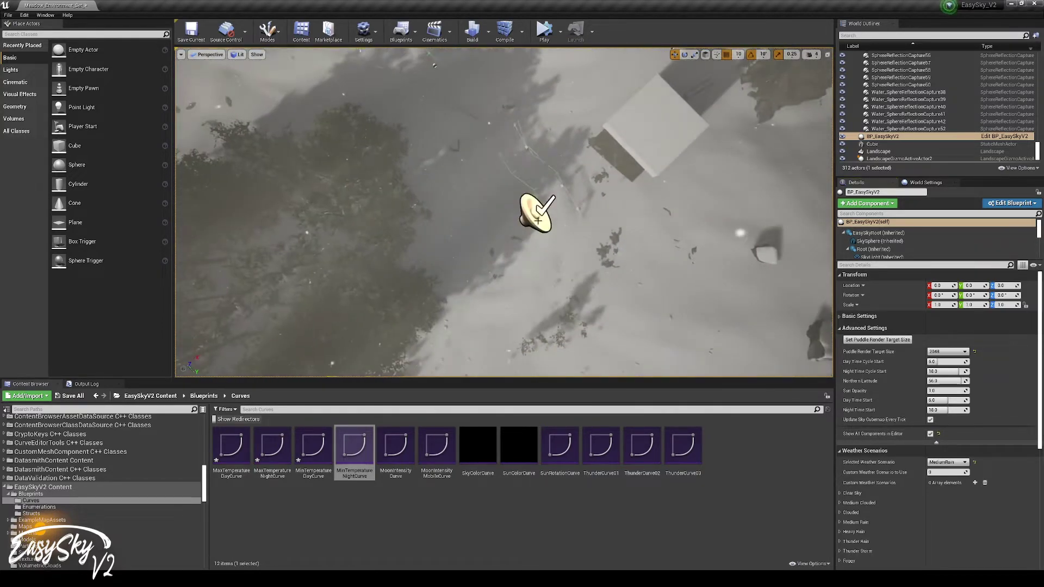
key("s")
right_click_drag(542, 211, 544, 171)
right_click_drag(697, 315, 698, 353)
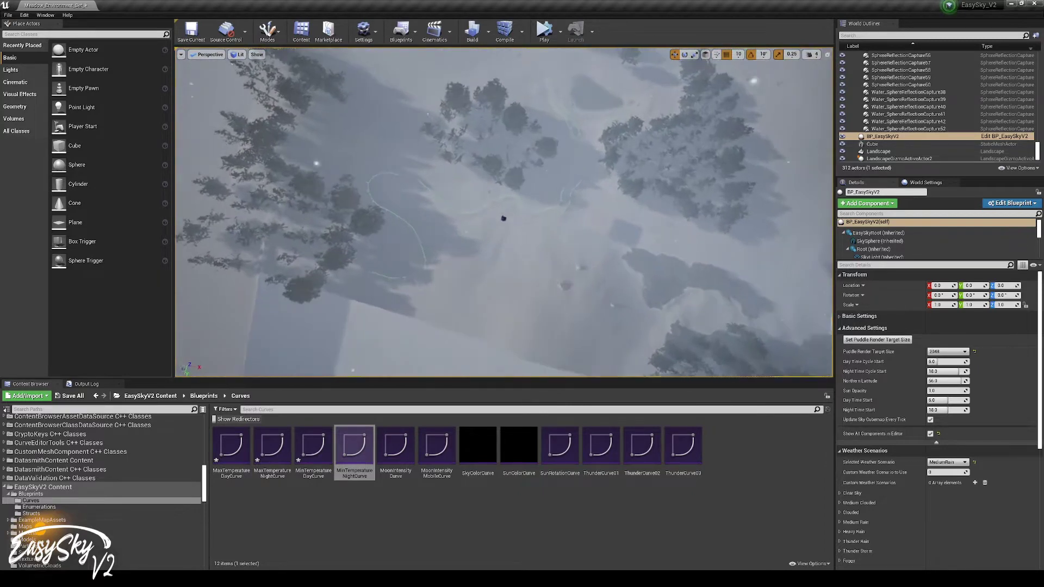
right_click_drag(503, 212, 416, 136)
right_click_drag(504, 212, 516, 279)
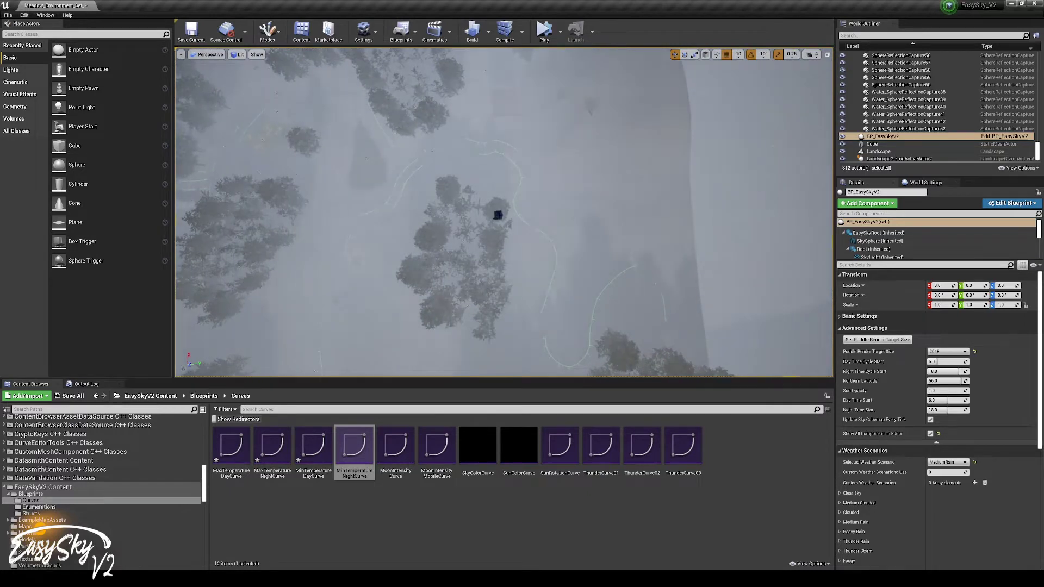
right_click_drag(503, 212, 527, 223)
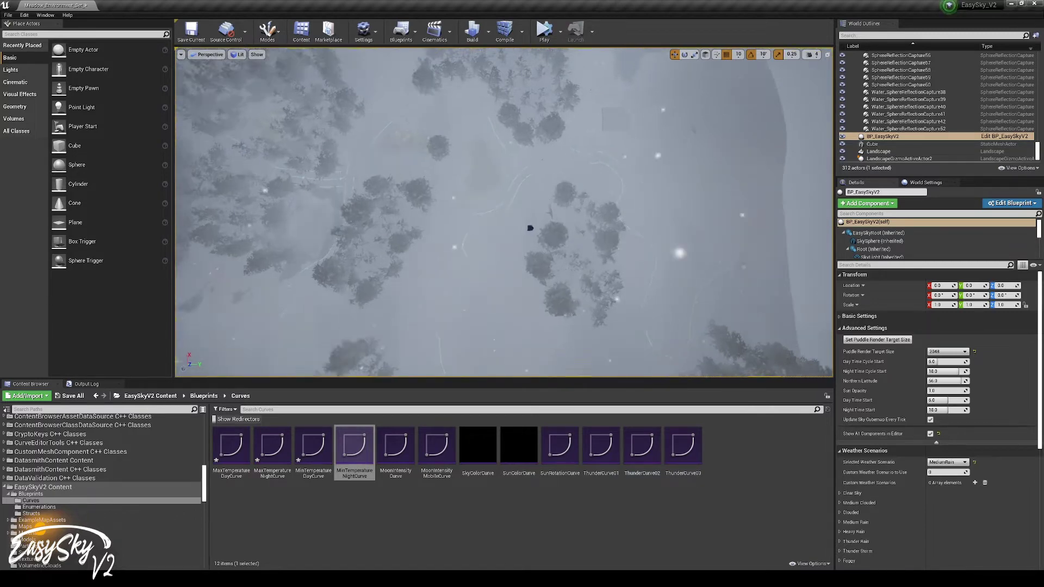
Inspect the underside of the slab and the component icon near it from ground level
key("w")
right_click_drag(503, 213, 612, 180)
key("w")
right_click_drag(544, 252, 520, 290)
key("e")
right_click_drag(535, 63, 778, 73)
key("w")
mouse_move(490, 218)
right_mouse_down()
mouse_move(463, 136)
mouse_move(489, 218)
right_mouse_up()
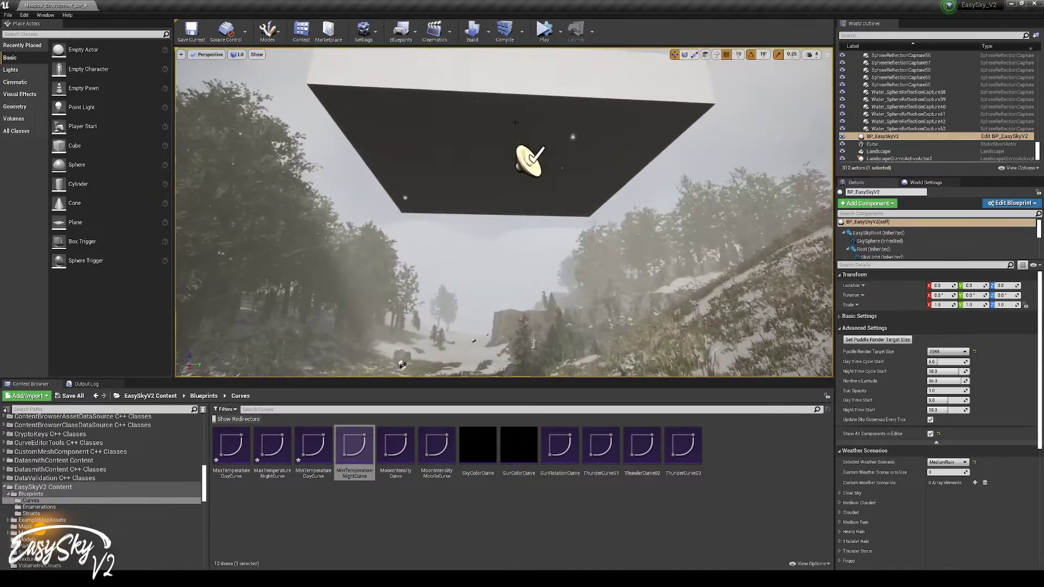
Examine the distant snow-covered hills around the meadow, selecting individual hill meshes to identify them
left_click(529, 128)
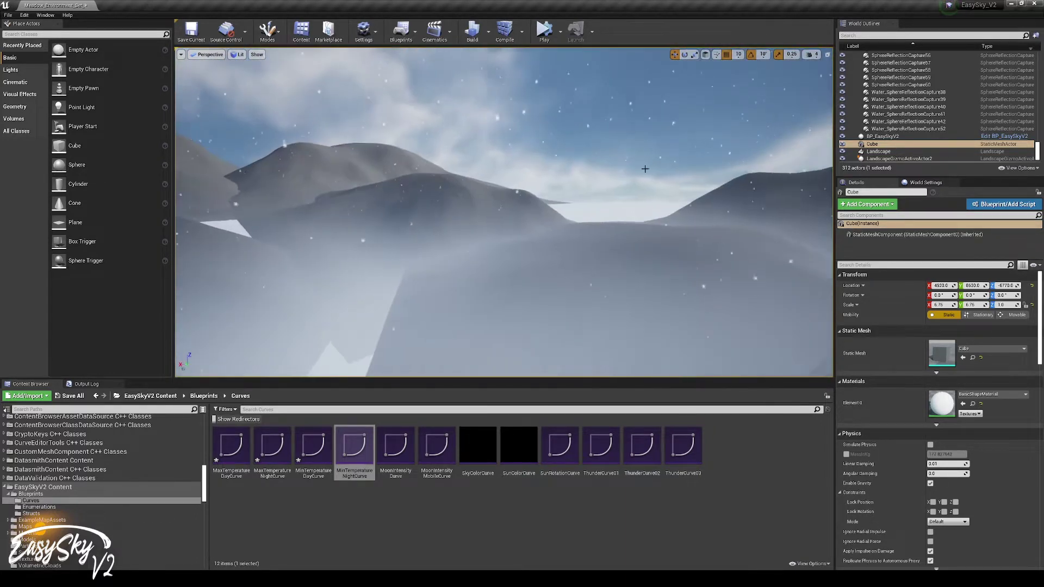
left_click(421, 206)
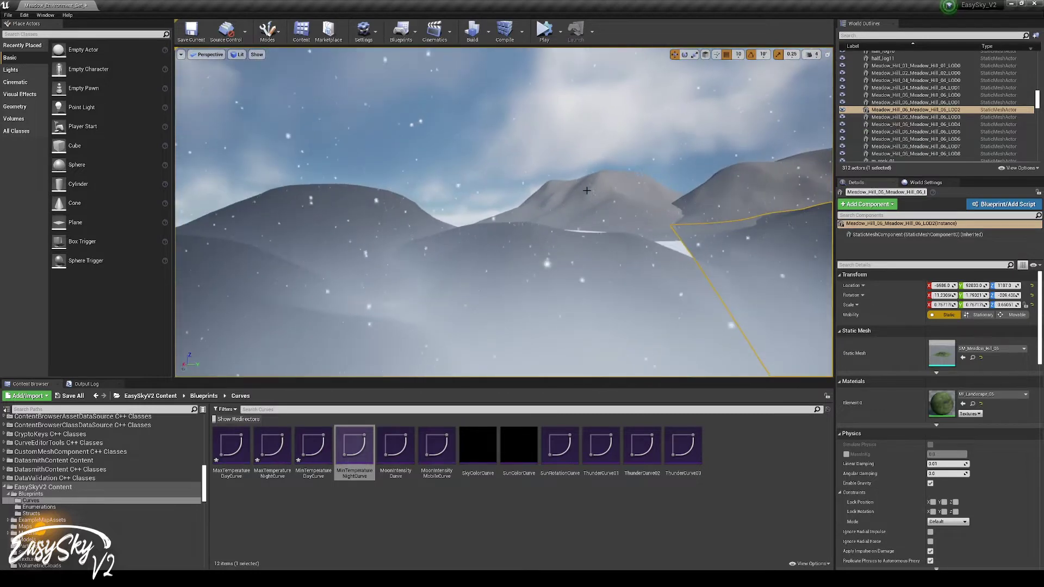
left_click(587, 190)
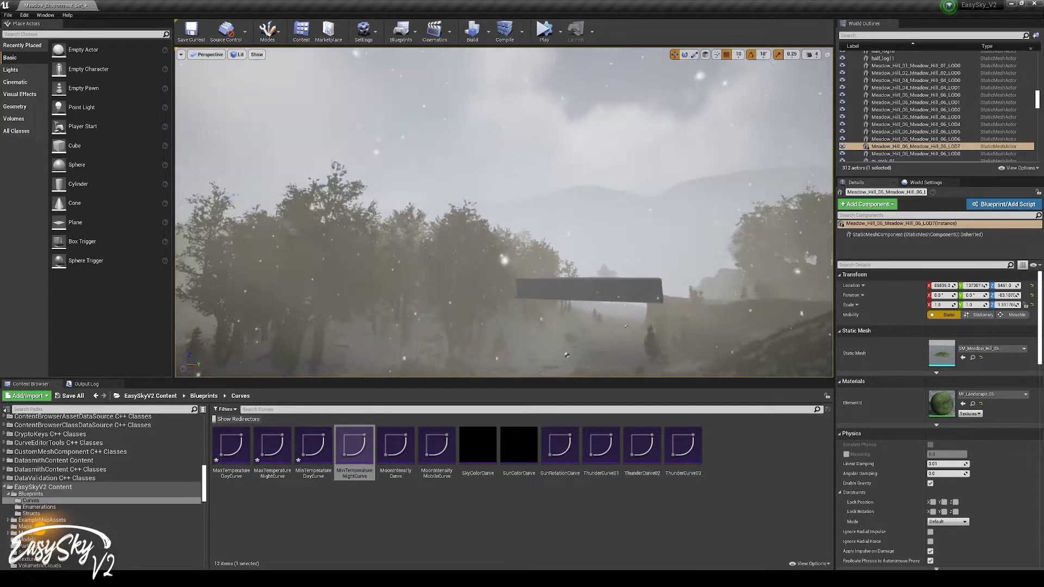
left_click(640, 140)
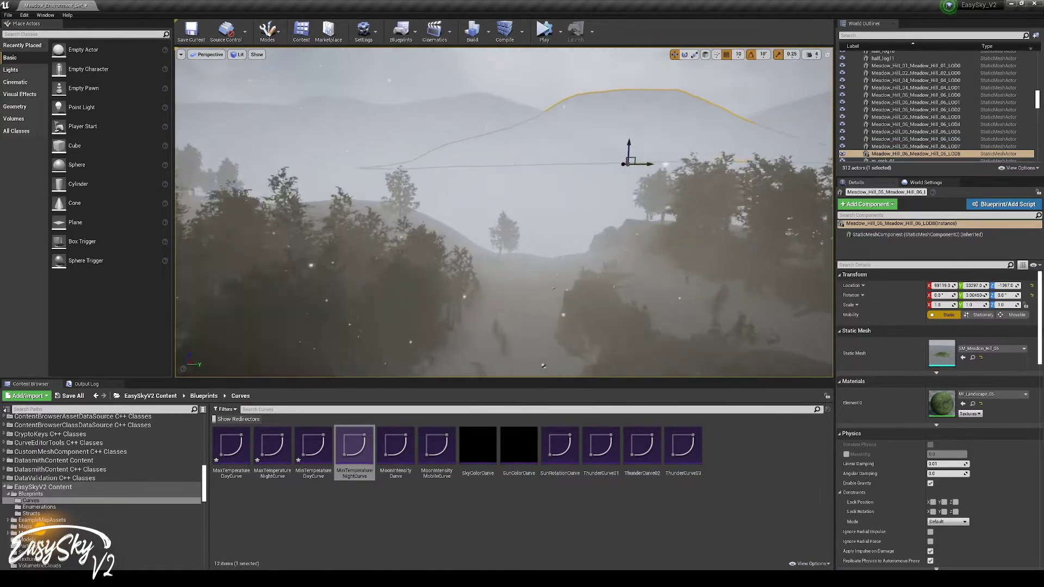
right_click_drag(652, 173, 672, 214)
right_click_drag(566, 101, 578, 57)
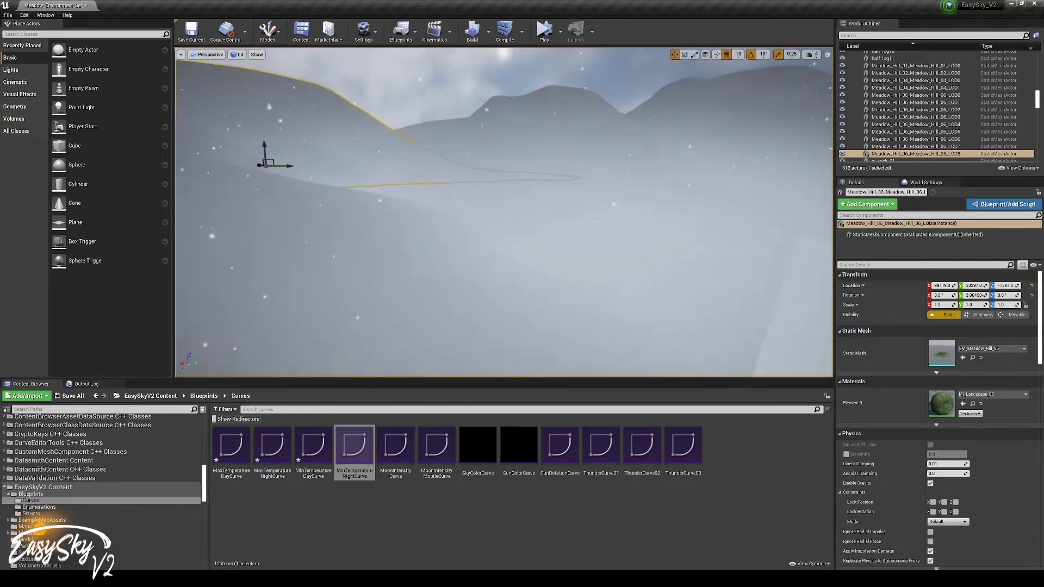
right_click_drag(410, 127, 410, 121)
mouse_move(446, 172)
right_mouse_down()
mouse_move(577, 185)
mouse_move(609, 221)
mouse_move(584, 187)
mouse_move(609, 166)
mouse_move(445, 172)
right_mouse_up()
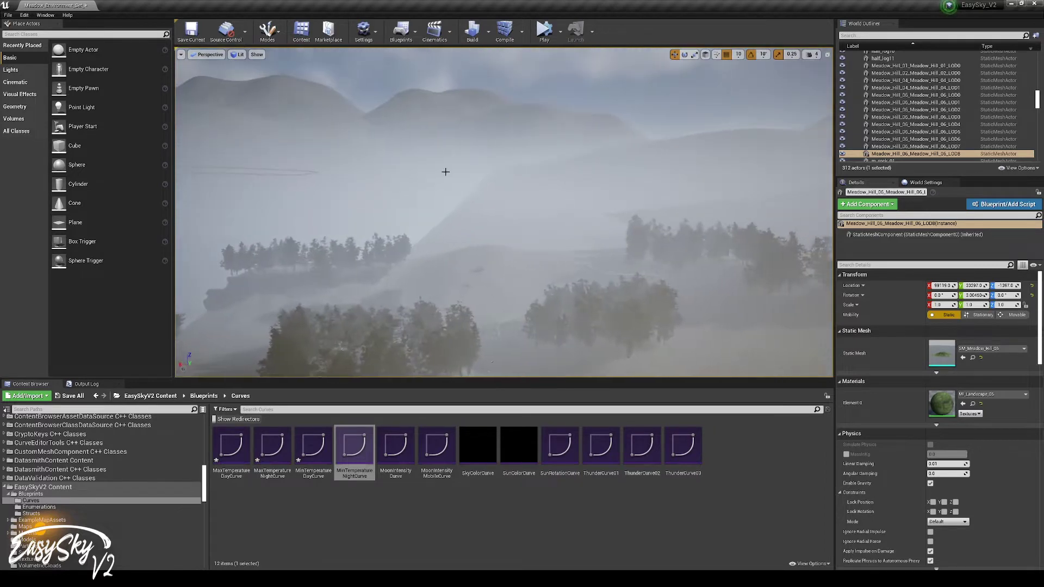
right_click_drag(491, 241, 508, 187)
Collapse the BP_EasySkyV2 actor's Advanced Settings and expand Weather to review Rain Snow Collision Channels and Classes to Ignore for Blocking
left_click(506, 165)
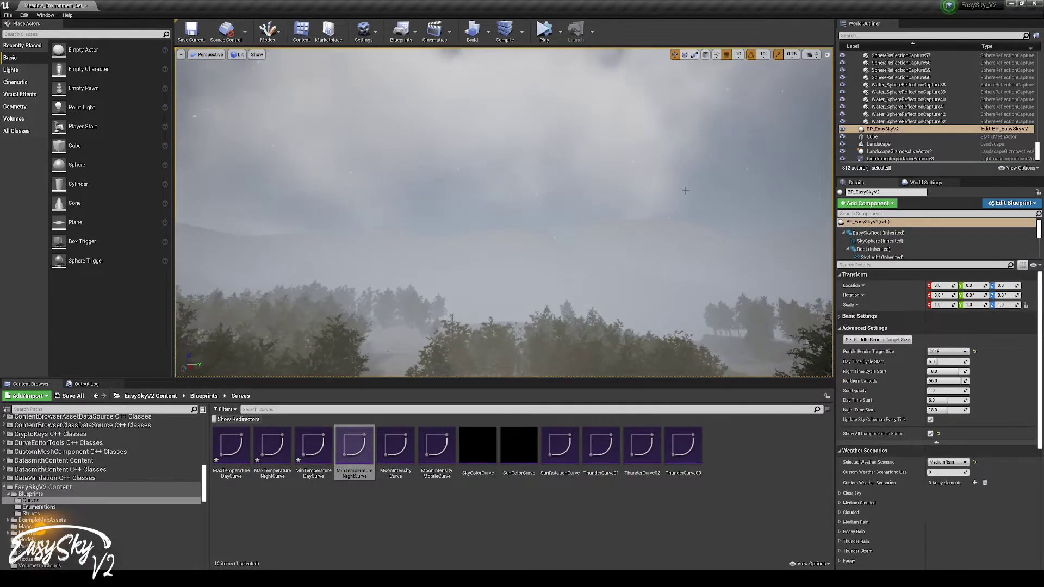
left_click(865, 328)
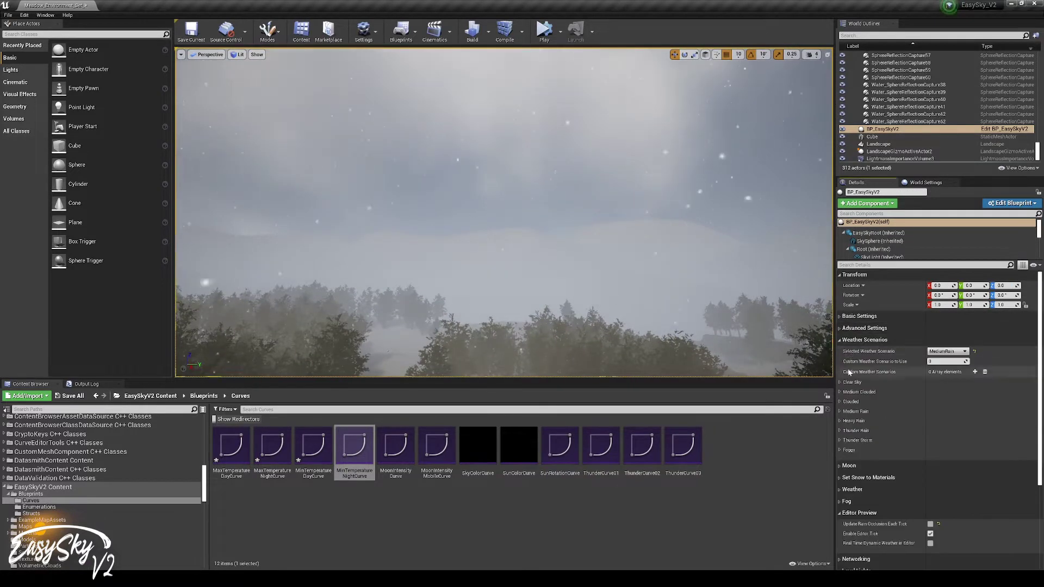
scroll(861, 434, "down", 2)
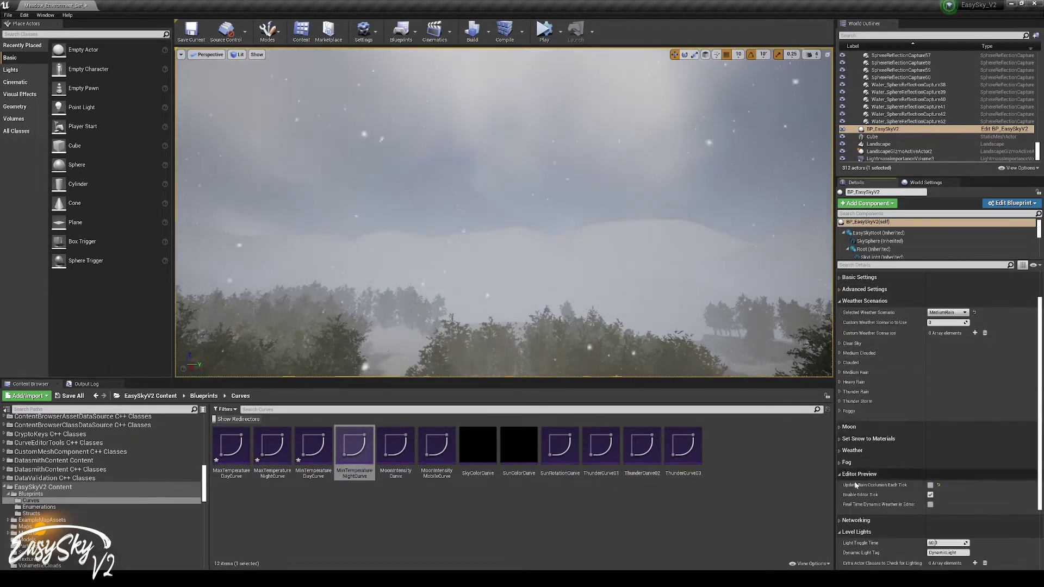
left_click(841, 451)
scroll(851, 467, "down", 3)
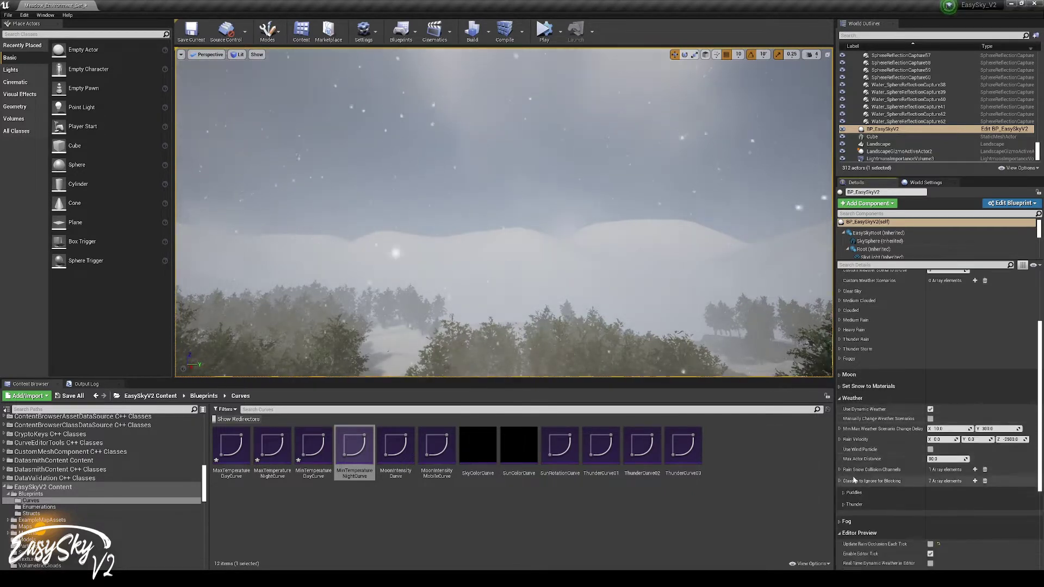
scroll(853, 480, "down", 3)
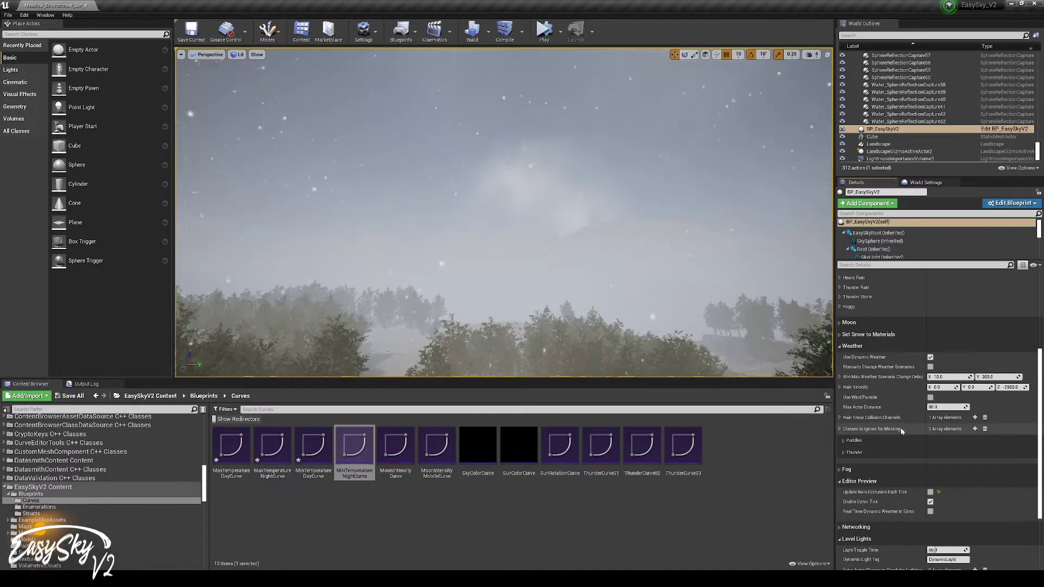
Expand Classes to Ignore for Blocking to review its class entries, and look at the ground beneath the floating slab
left_click(840, 429)
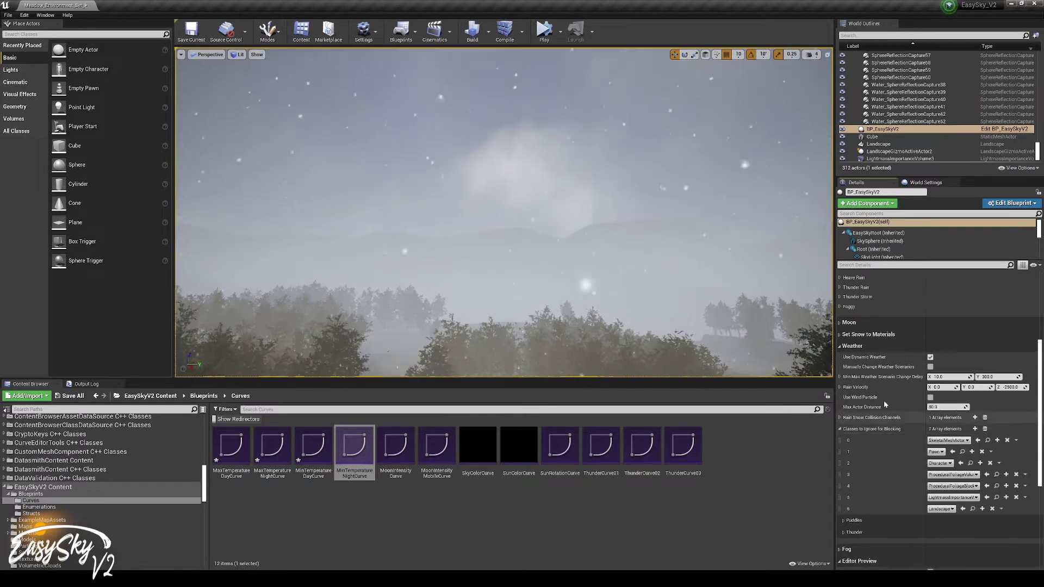
scroll(910, 413, "down", 3)
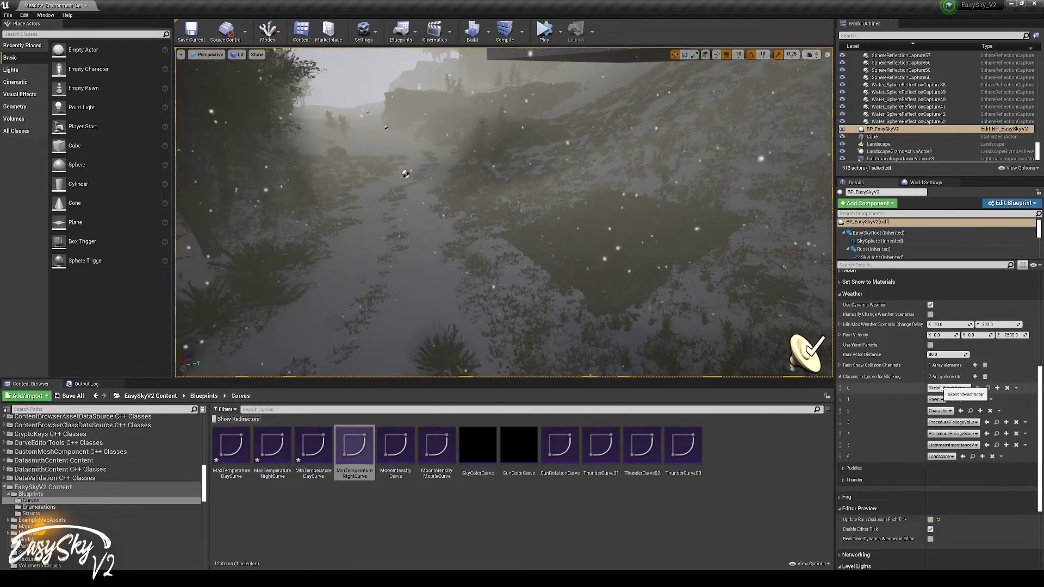
right_click_drag(632, 187, 620, 147)
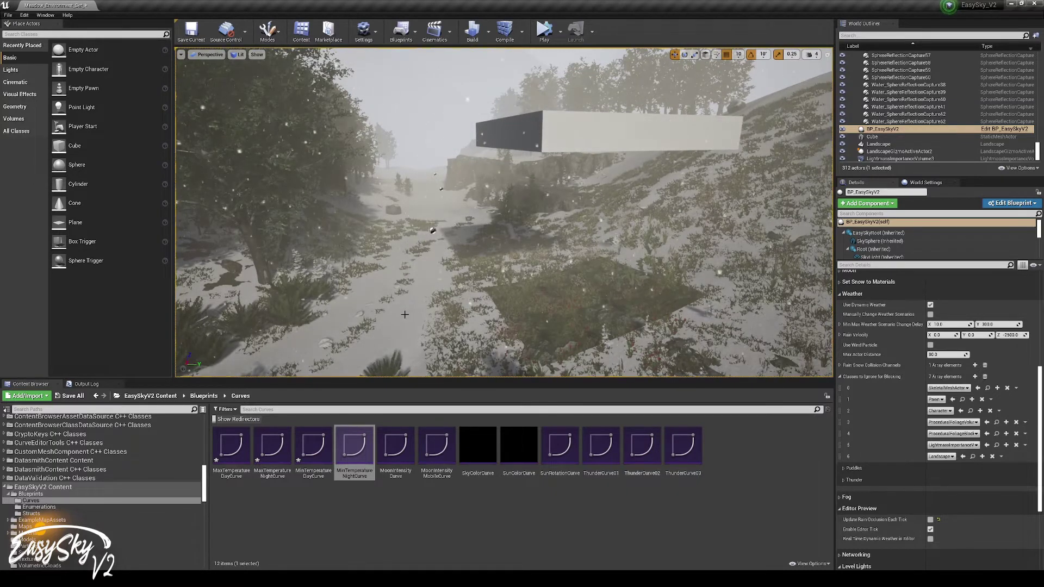
right_click_drag(586, 309, 552, 307)
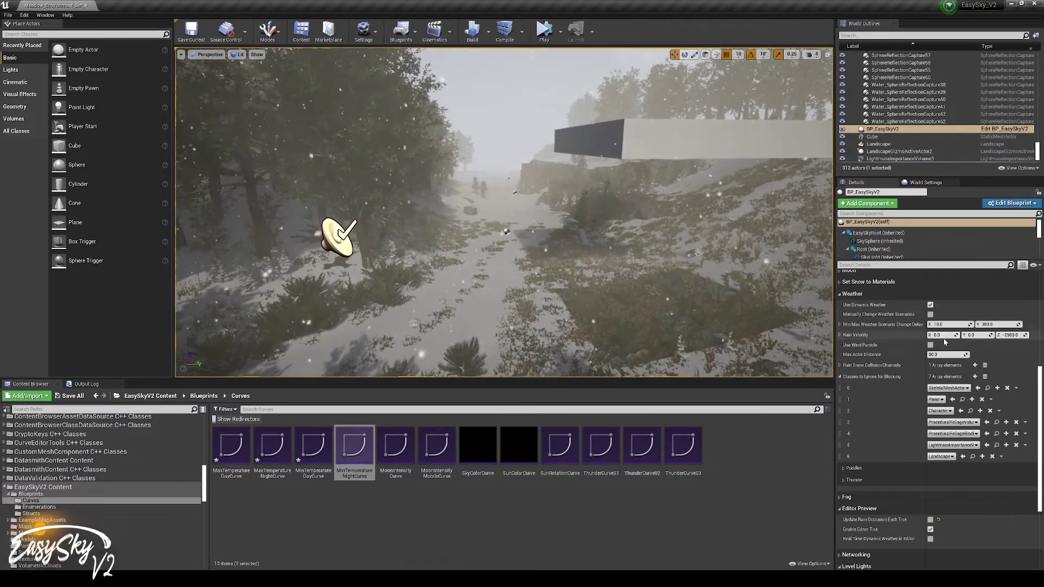
Check the slab's collision settings, then reselect the BP_EasySkyV2 actor and expand Rain Snow Collision Channels
left_click(629, 142)
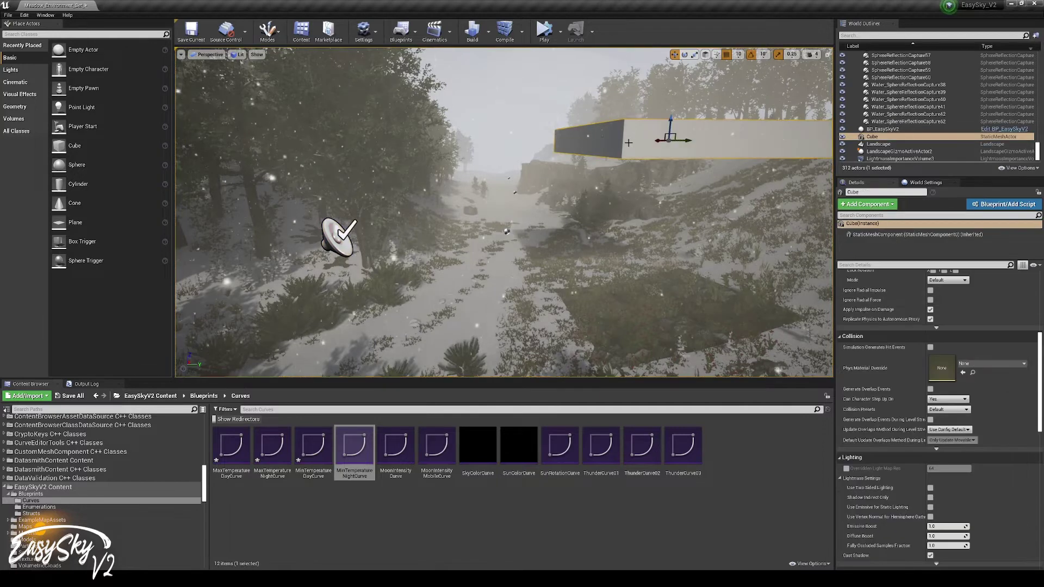
right_click_drag(628, 143, 627, 130)
left_click(623, 133)
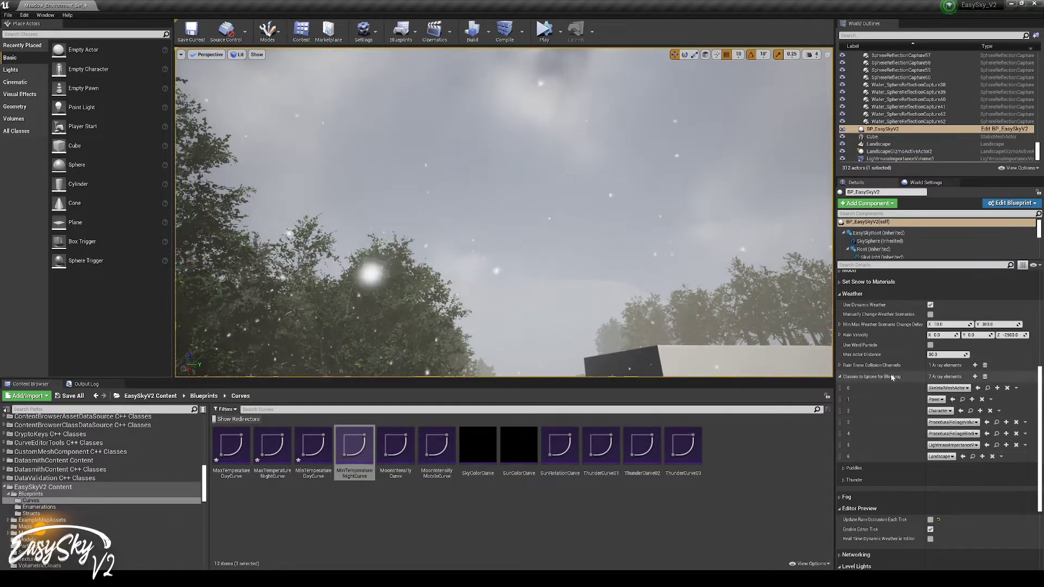
left_click(839, 365)
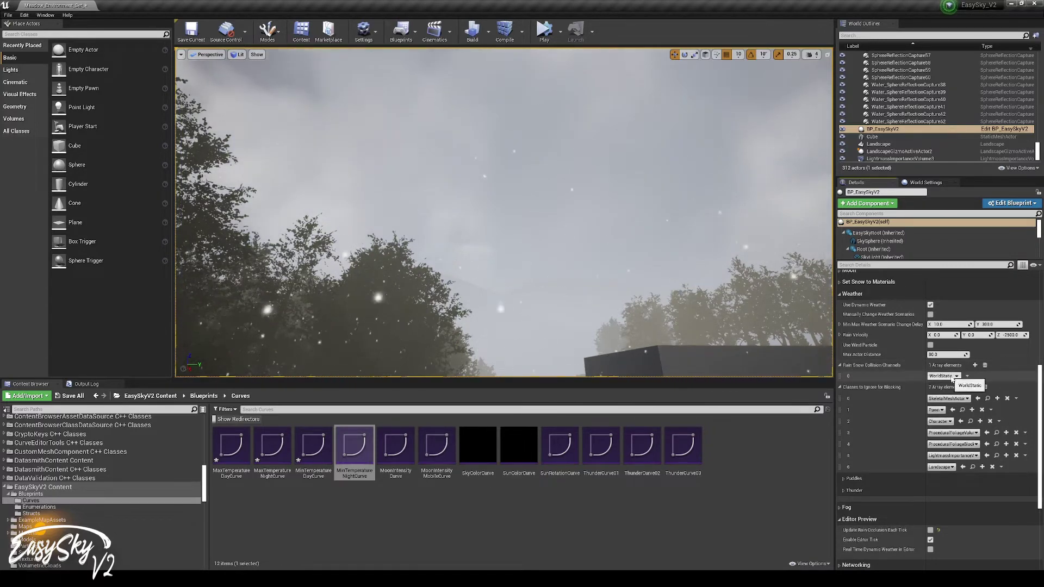
Examine the slab and the ground beneath it from farther back, selecting the slab to highlight it
right_click_drag(638, 271, 683, 318)
key("s")
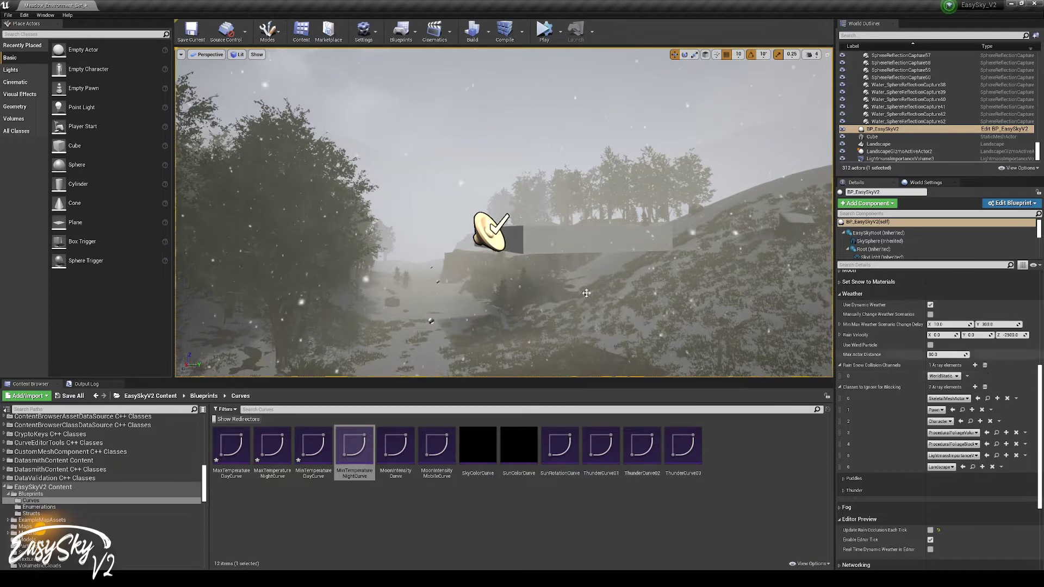
left_click(568, 242)
key("e")
mouse_move(680, 244)
right_mouse_down()
mouse_move(680, 272)
mouse_move(680, 244)
right_mouse_up()
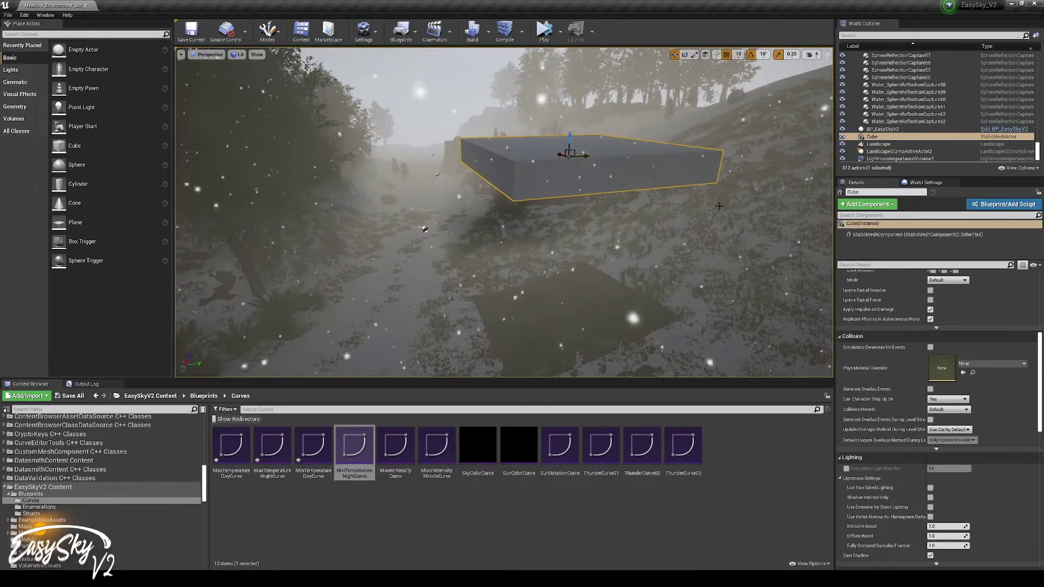
key("s")
right_click_drag(725, 208, 742, 193)
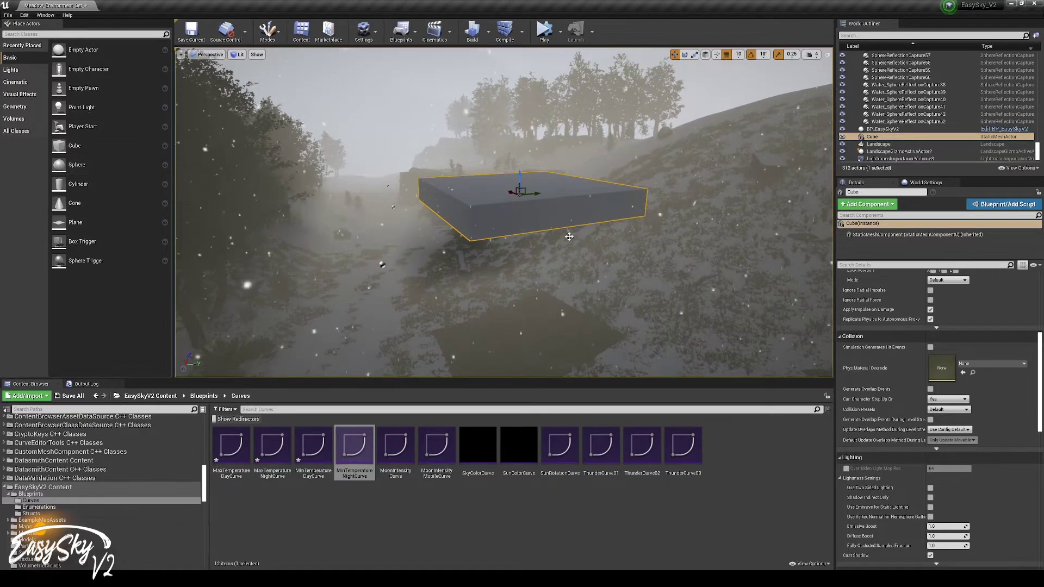
right_click_drag(464, 177, 483, 199)
key("s")
key("w")
right_click_drag(611, 246, 606, 222)
key("q")
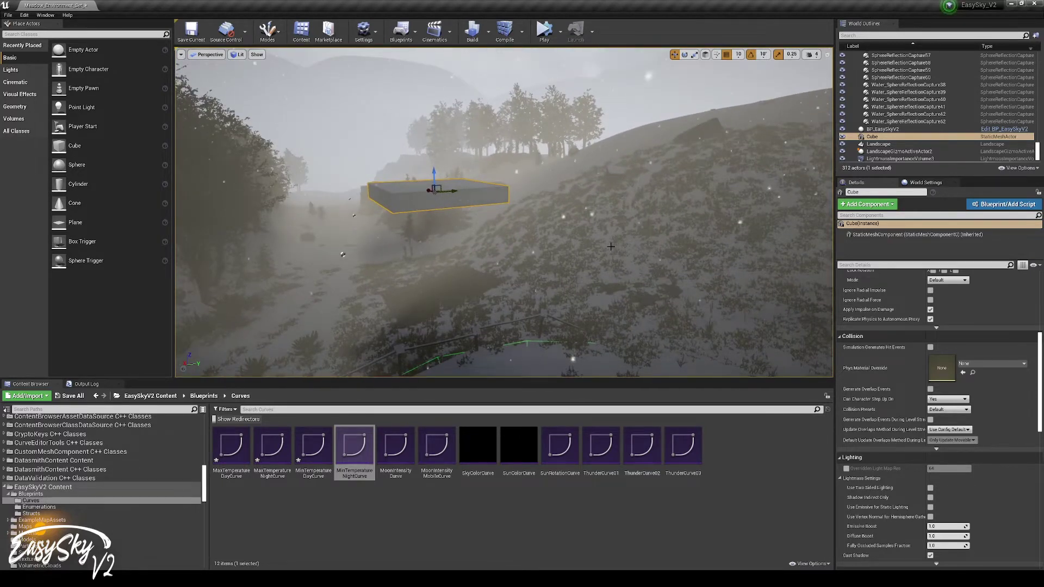
Place a Blocking Volume from the volume actors on the snowy hillside beside the slab
left_click(13, 119)
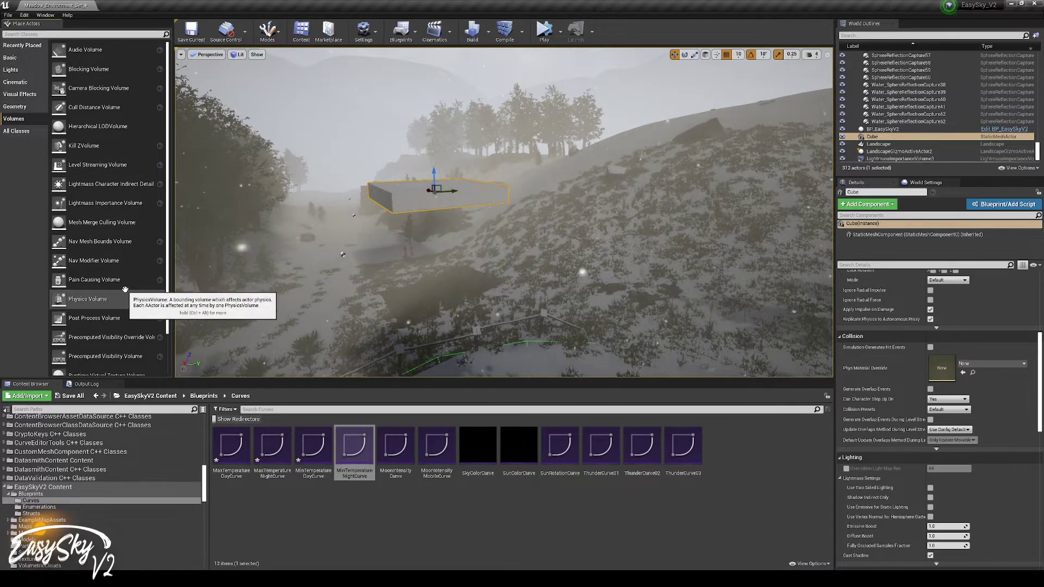
scroll(126, 289, "down", 1)
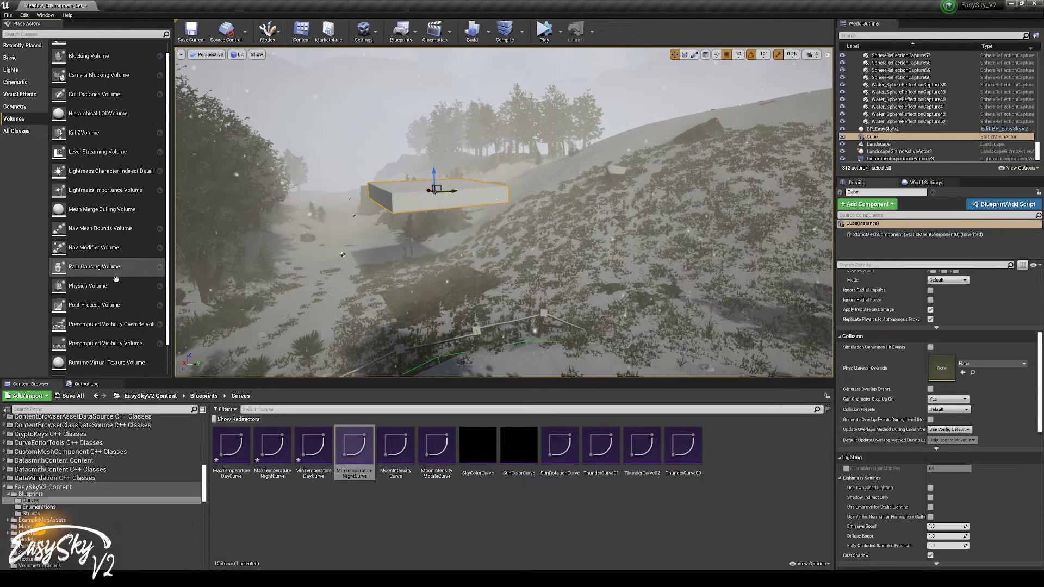
scroll(121, 274, "down", 2)
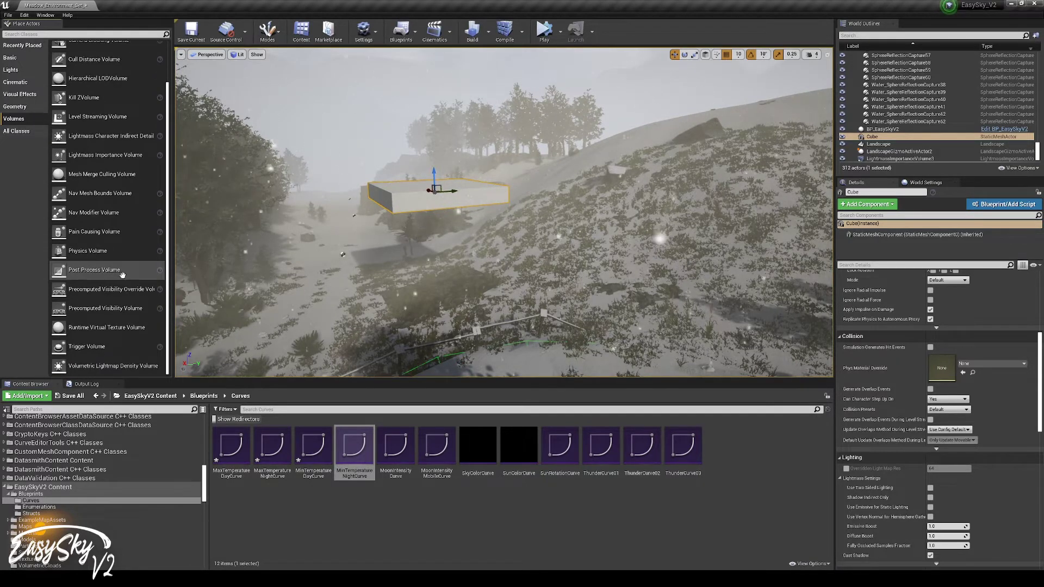
scroll(122, 272, "up", 3)
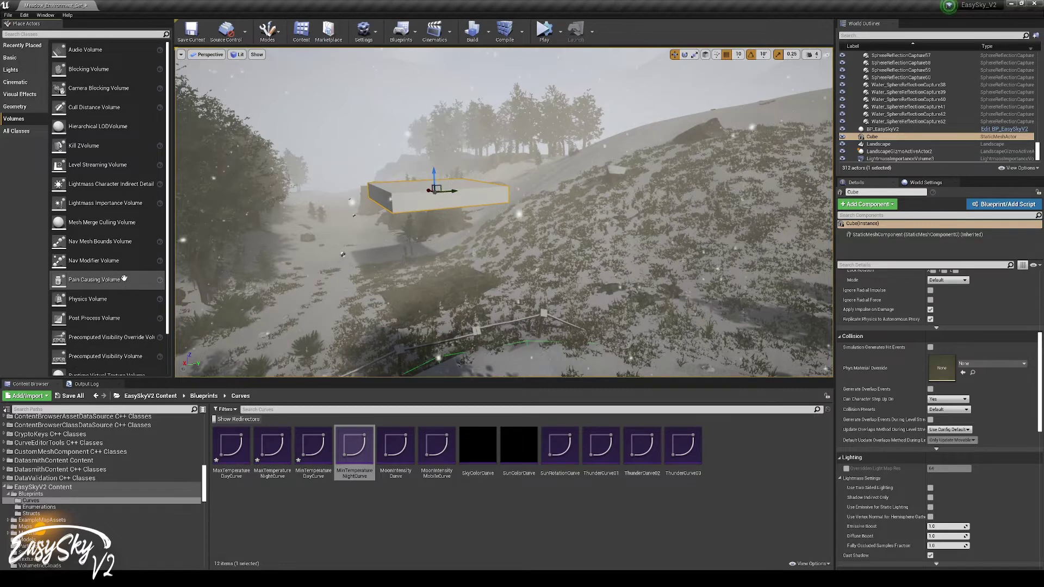
left_click(89, 70)
left_click_drag(90, 69, 613, 114)
scroll(985, 435, "up", 2)
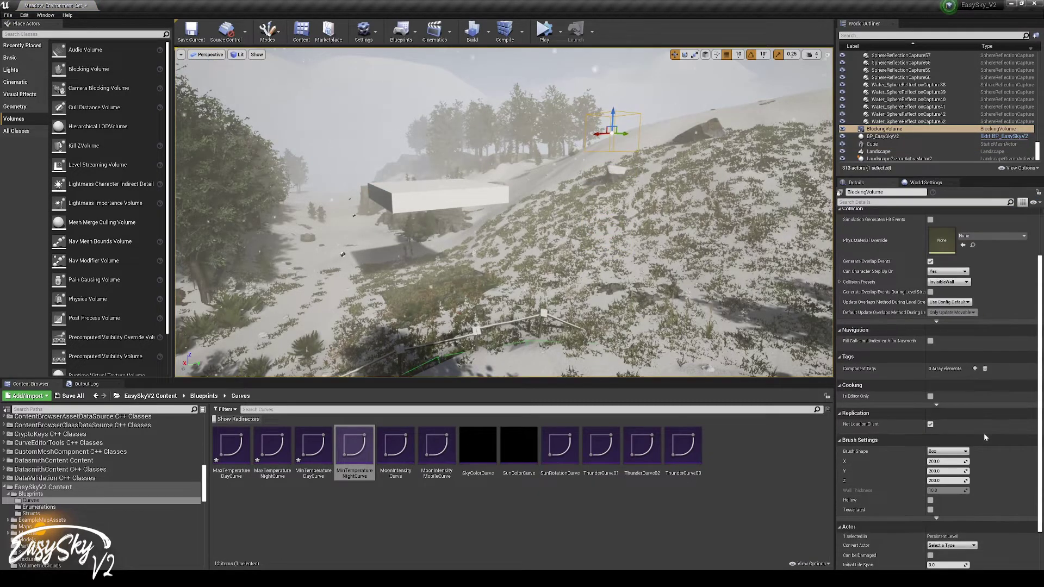
Set the Blocking Volume's collision preset to BlockAll and expand its details to check the object type
left_click(961, 284)
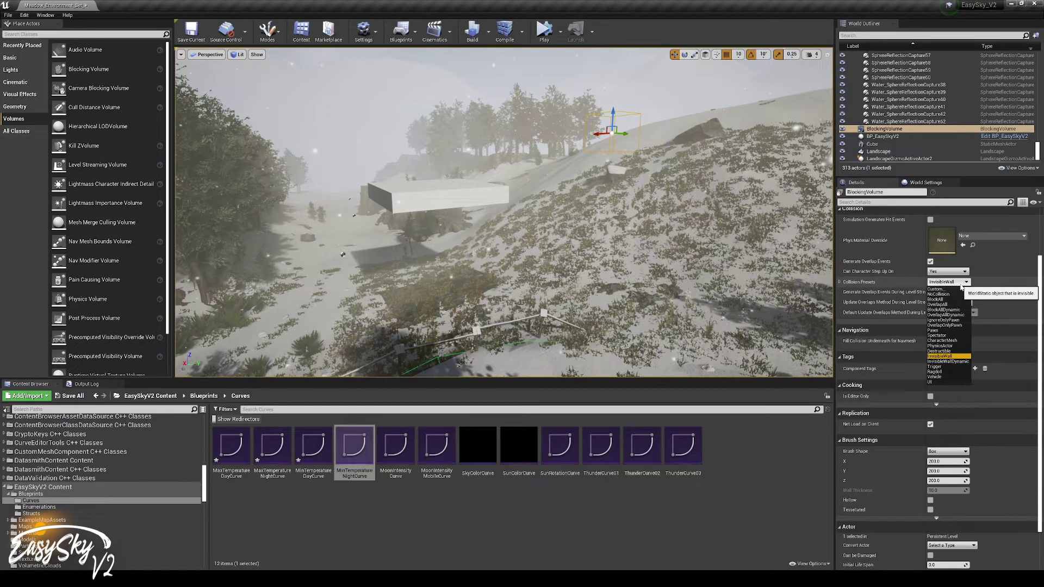
left_click(908, 285)
left_click(951, 284)
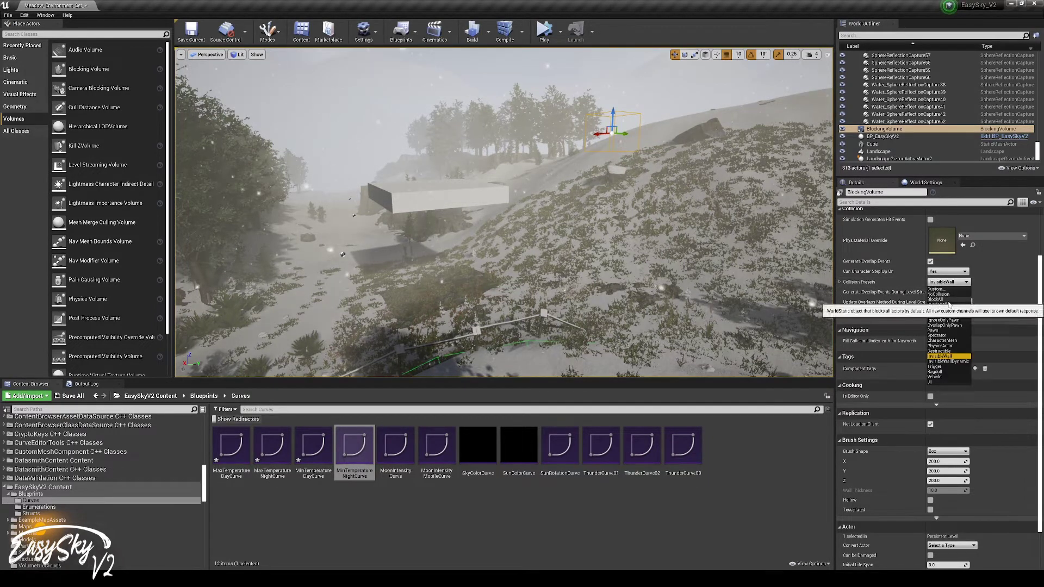
left_click(949, 302)
left_click(839, 282)
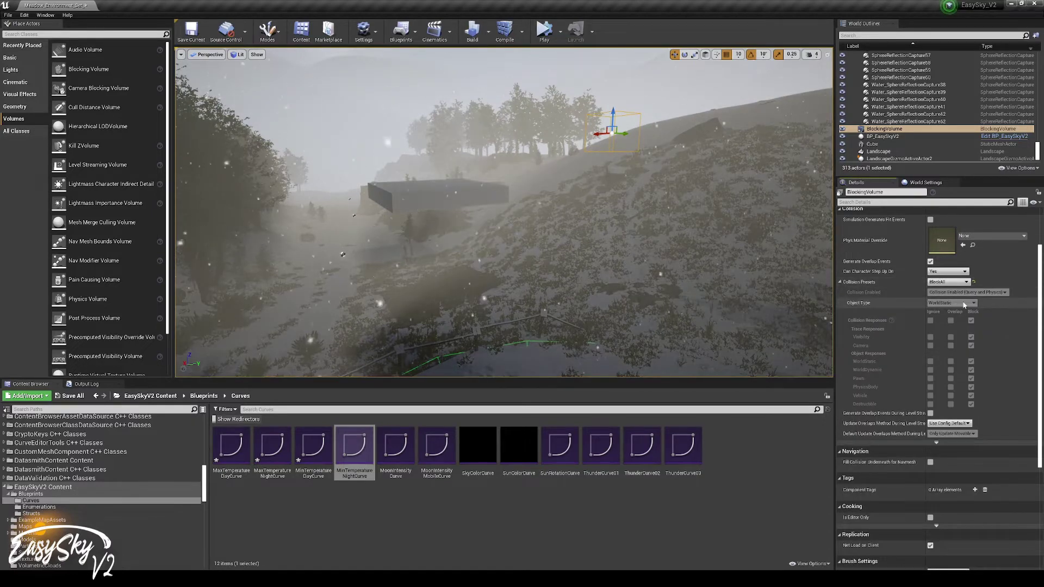
Scale the Blocking Volume up into a wide box hovering over the snowy hillside
key("w")
right_click_drag(761, 272, 756, 348)
right_click_drag(468, 209, 508, 184)
key("r")
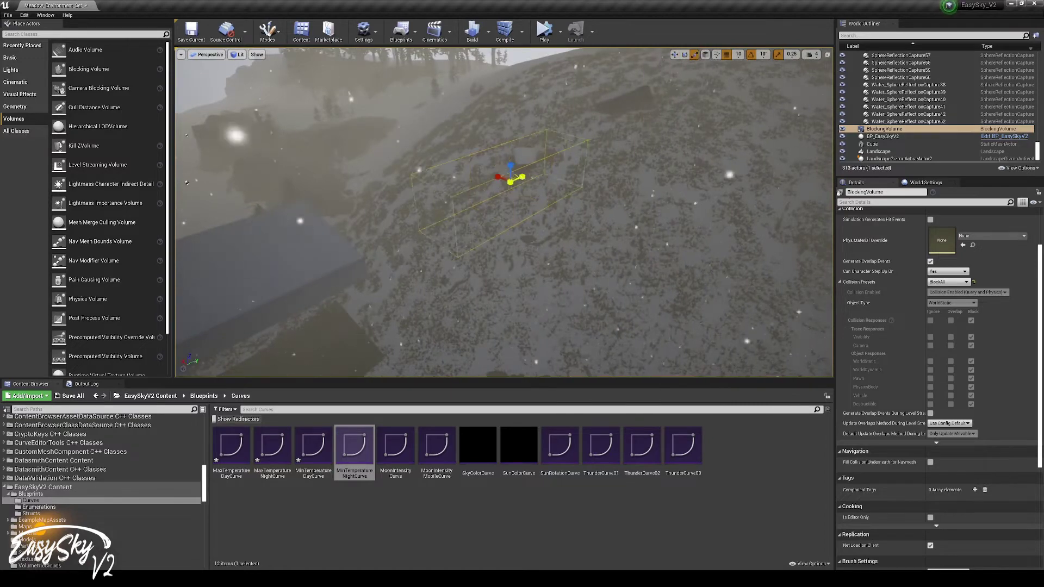
right_click_drag(508, 185, 492, 131)
key("w")
right_click_drag(246, 321, 607, 301)
key("s")
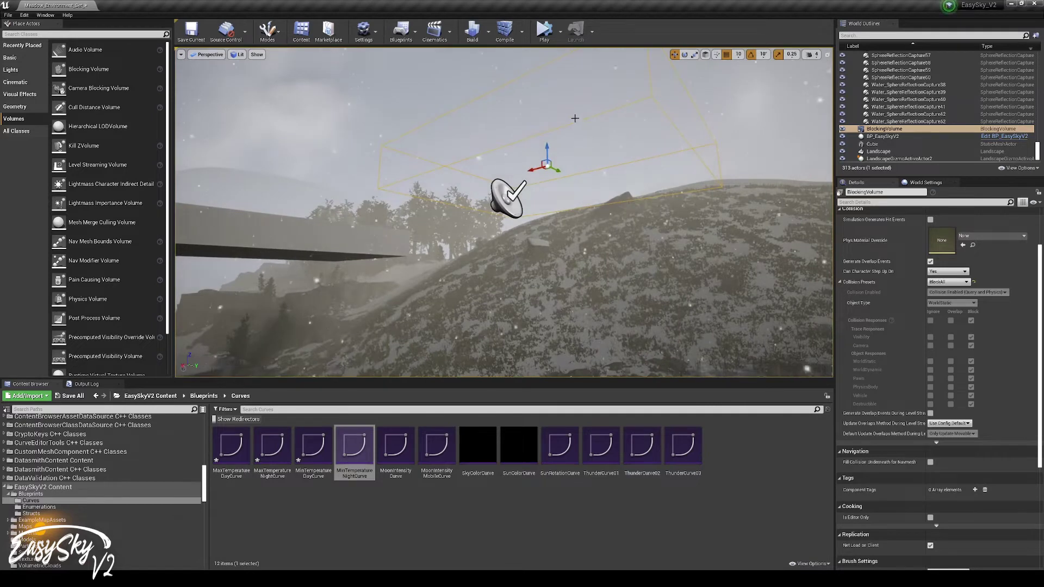
Examine the hillside under the Blocking Volume from close by and from high above for any snow occlusion
key("w")
right_click_drag(590, 129, 606, 168)
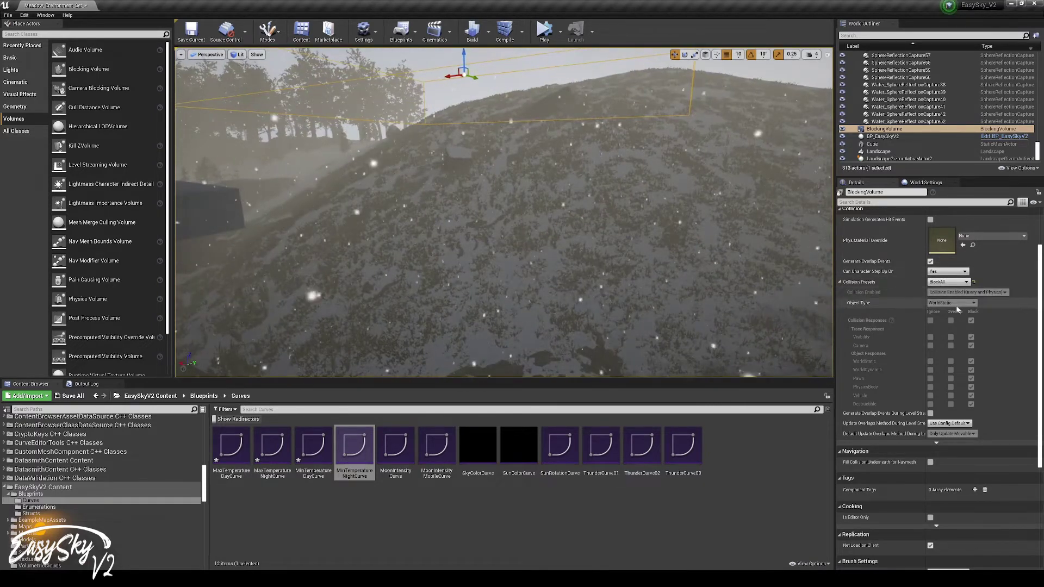
key("s")
right_click_drag(541, 110, 511, 79)
key("s")
right_click_drag(517, 180, 522, 214)
mouse_move(679, 191)
right_mouse_down()
mouse_move(686, 244)
mouse_move(674, 185)
right_mouse_up()
key("s")
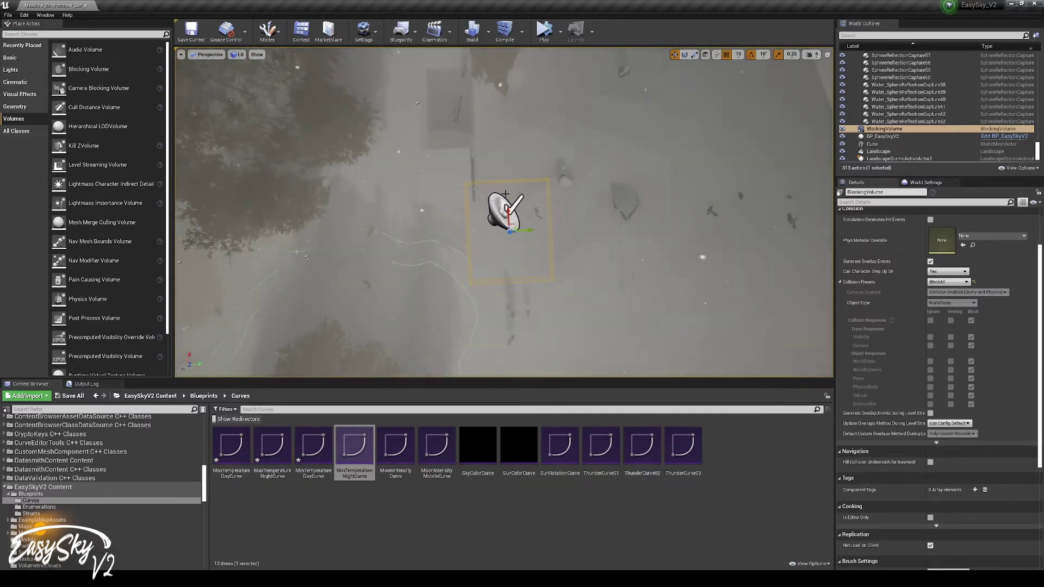
key("w")
right_click_drag(510, 230, 615, 163)
left_click_drag(668, 121, 517, 196, "alt")
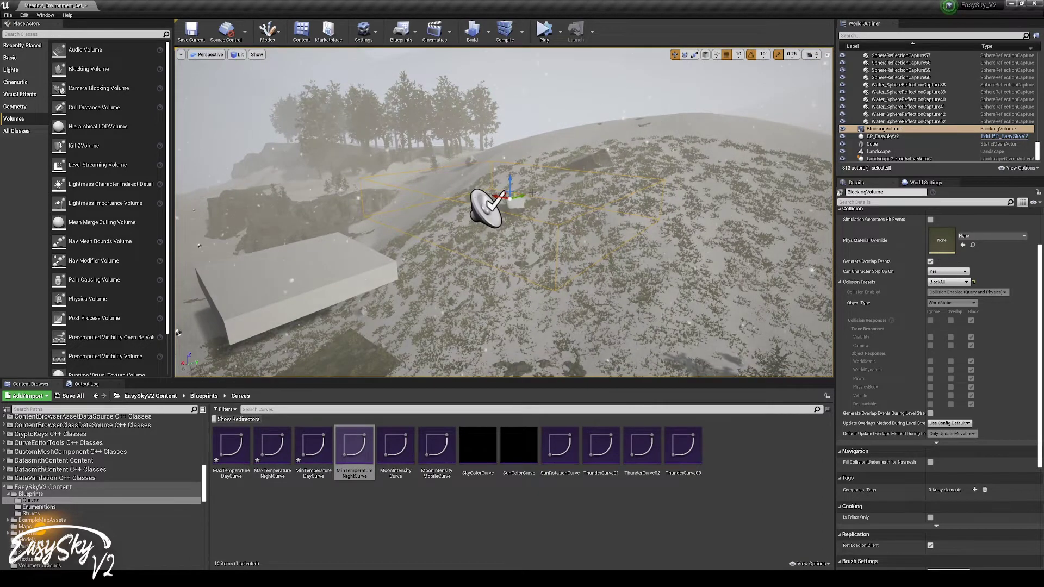
Replace the Blocking Volume with a basic Cube placed above the same snowy hillside
key("Delete")
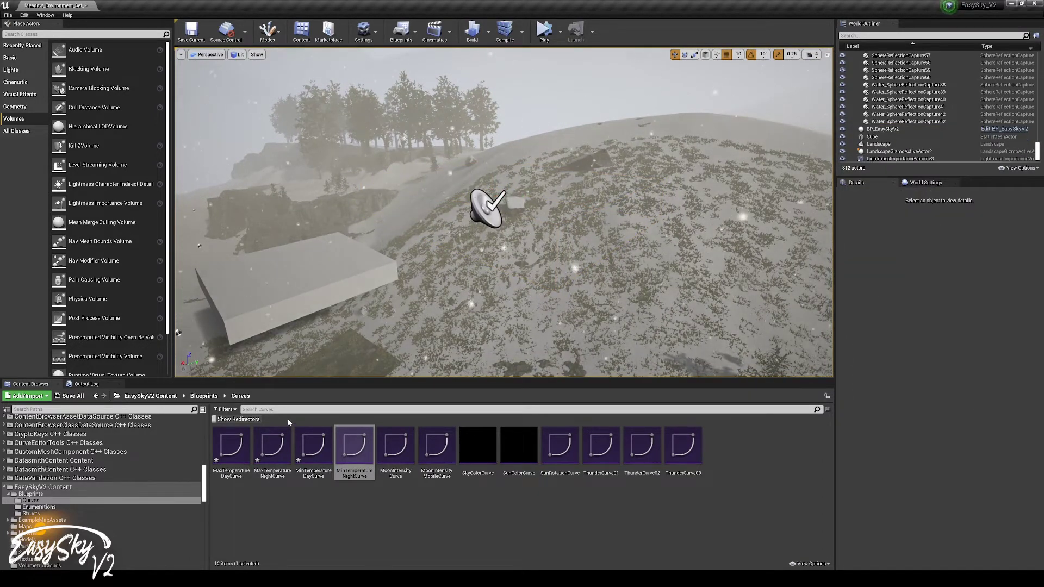
left_click(16, 59)
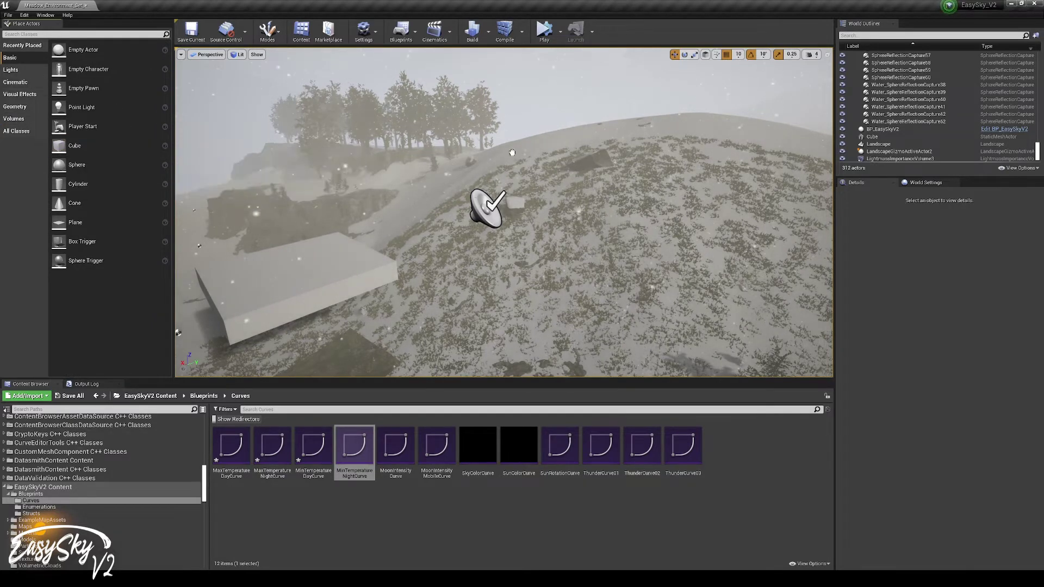
left_click_drag(547, 281, 557, 175)
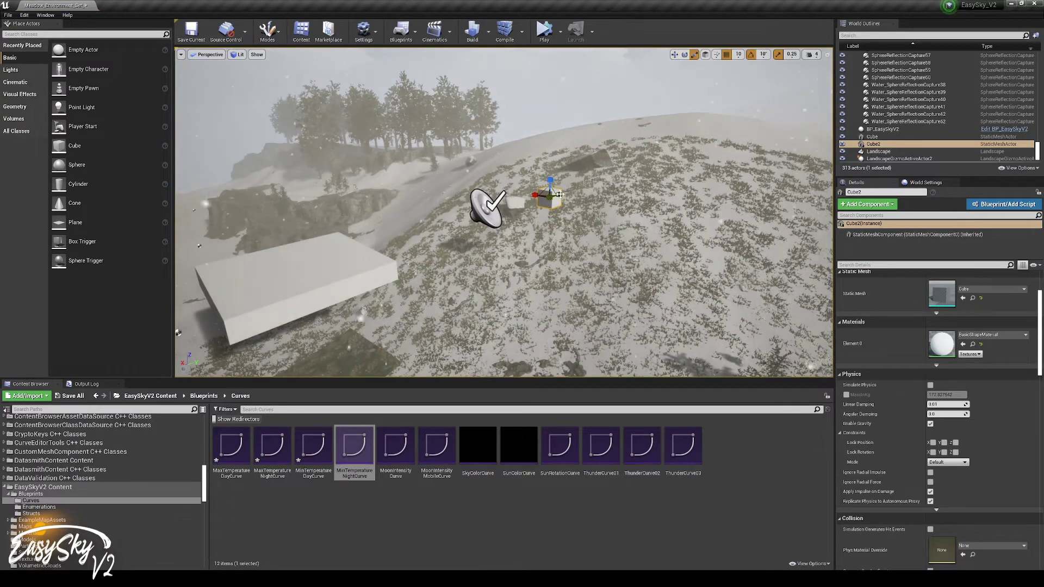
Scale the new cube into a wide, flat slab covering part of the hillside
right_click_drag(561, 195, 517, 284)
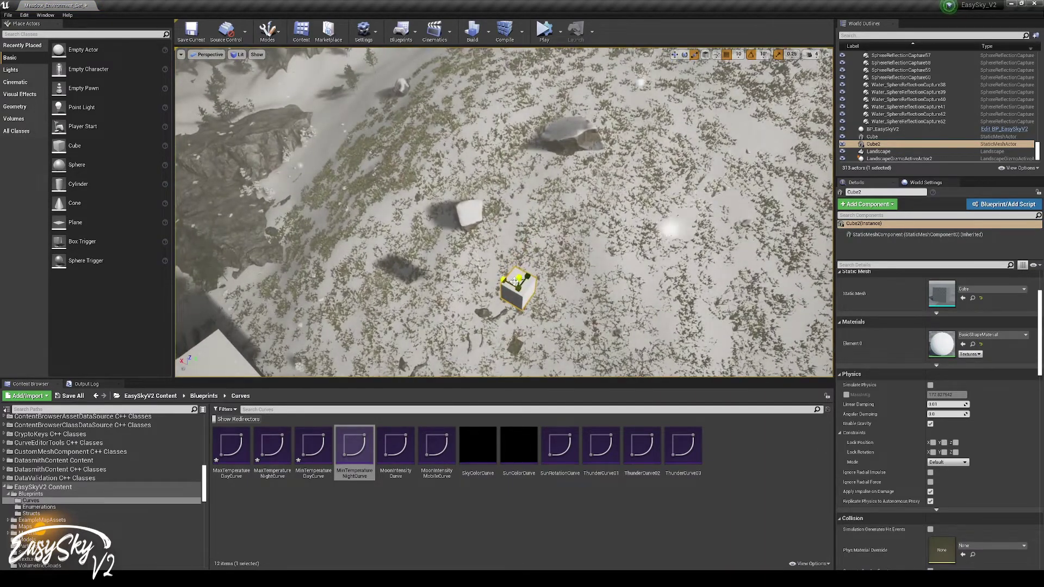
left_click_drag(515, 281, 643, 385, "alt")
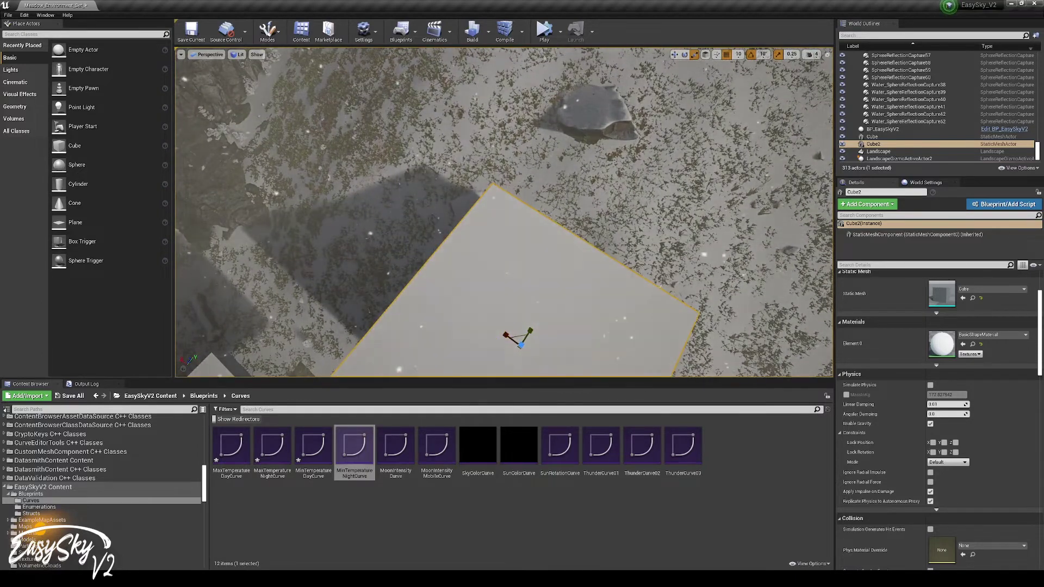
right_click_drag(659, 296, 660, 201)
Select the BP_EasySkyV2 actor and collapse its Weather category to review Update Rain Occlusion Each Tick under Editor Preview
left_click(603, 76)
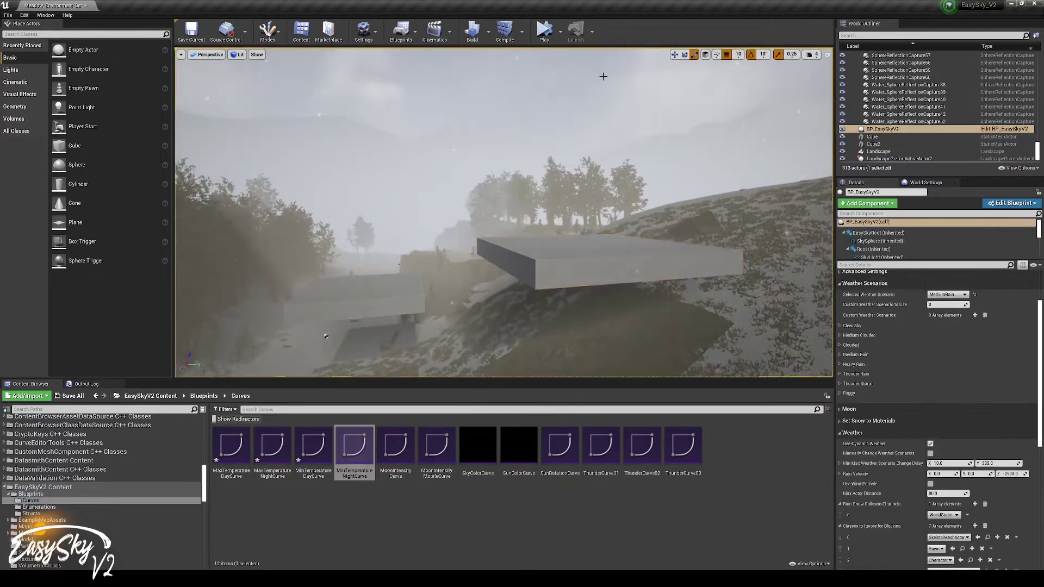
scroll(898, 381, "down", 2)
left_click(853, 368)
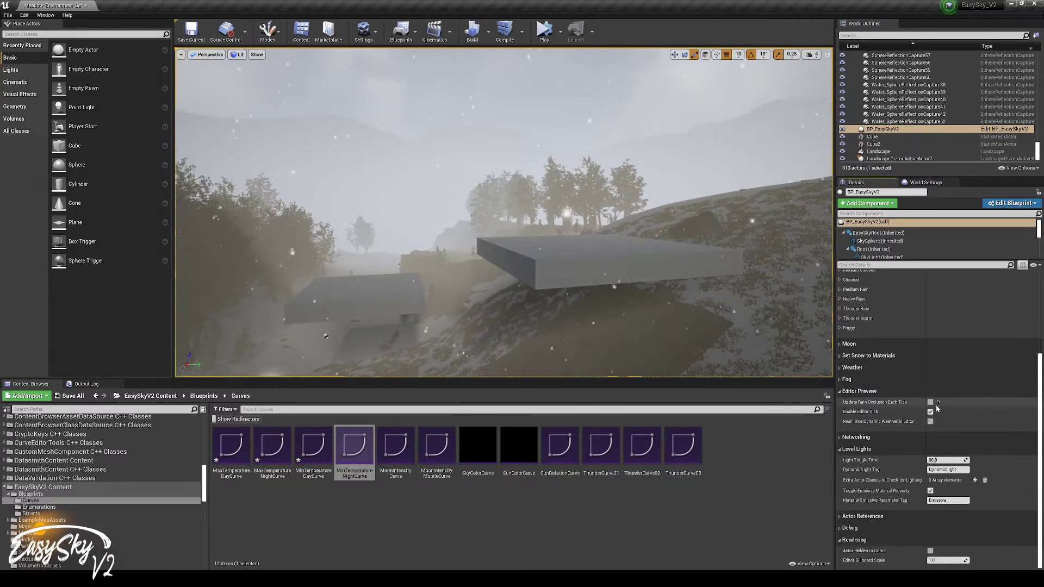
Set the new hillside slab's collision preset to NoCollision and check the ground beneath it
left_click(626, 261)
right_click_drag(626, 261, 652, 286)
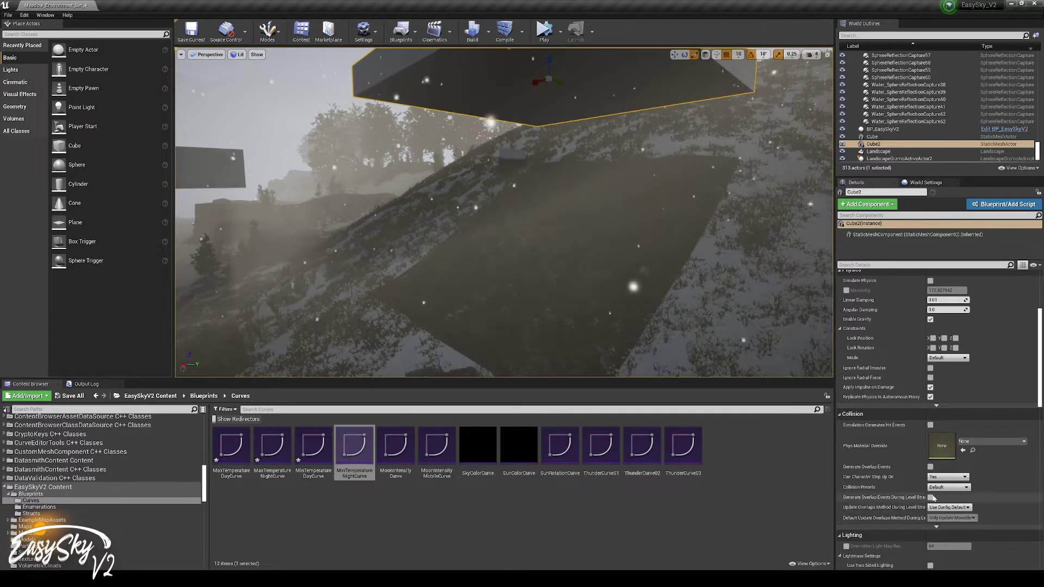
left_click(939, 489)
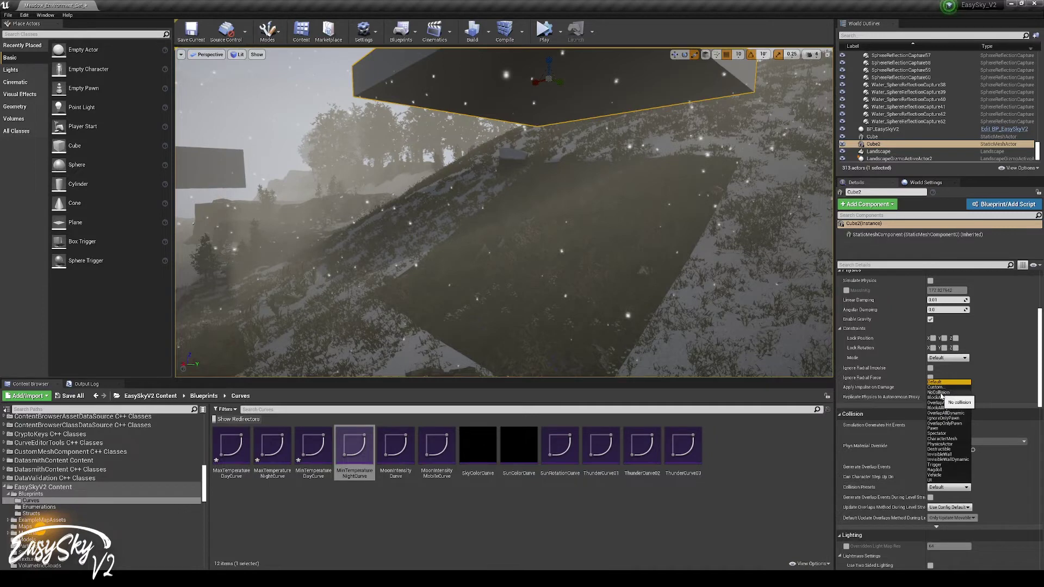
left_click(942, 394)
mouse_move(599, 249)
right_mouse_down()
mouse_move(586, 255)
mouse_move(593, 239)
mouse_move(599, 249)
right_mouse_up()
key("s")
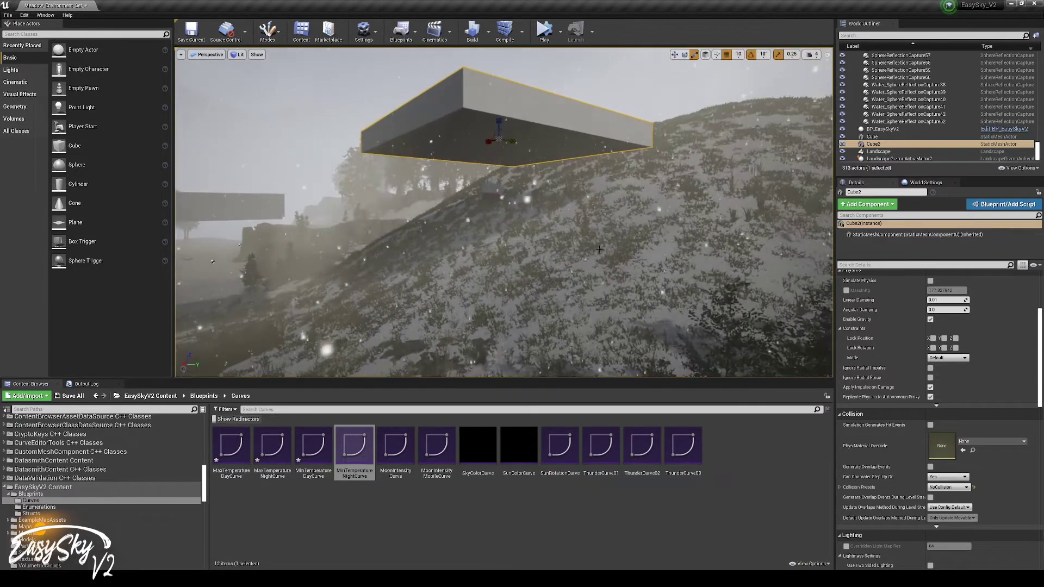
Set the hillside slab's collision preset to BlockAllDynamic and check the snow on the ground beneath it
left_click(949, 487)
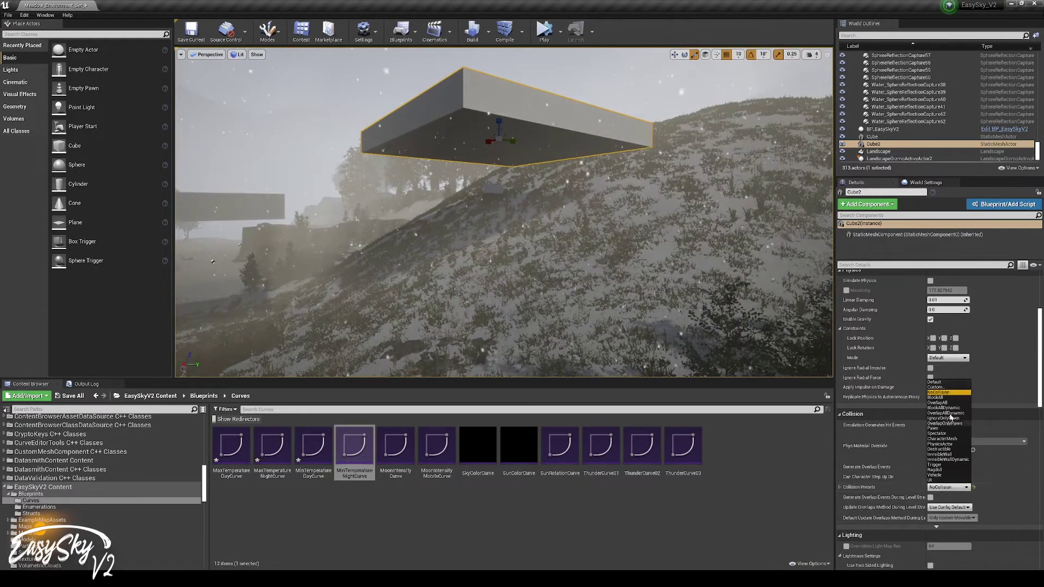
left_click(943, 408)
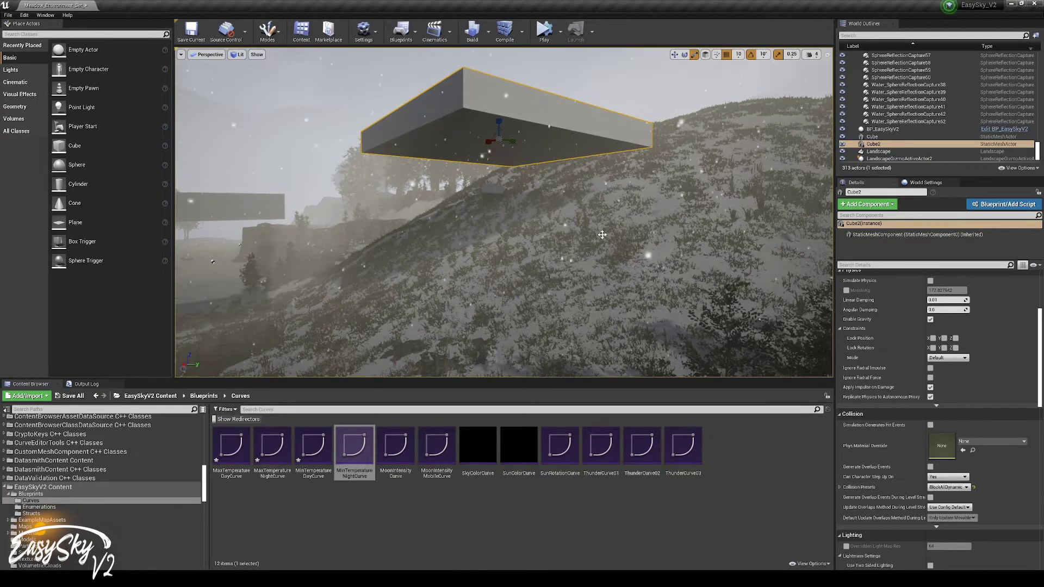
scroll(602, 234, "up", 8)
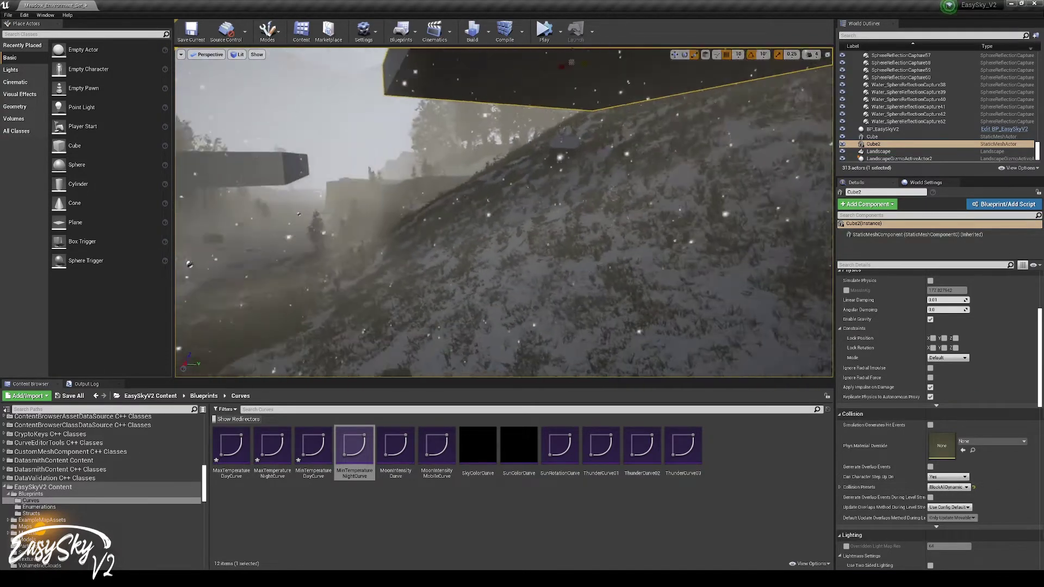
right_click_drag(602, 234, 619, 225)
key("s")
mouse_move(625, 294)
right_mouse_down()
mouse_move(623, 305)
mouse_move(625, 277)
right_mouse_up()
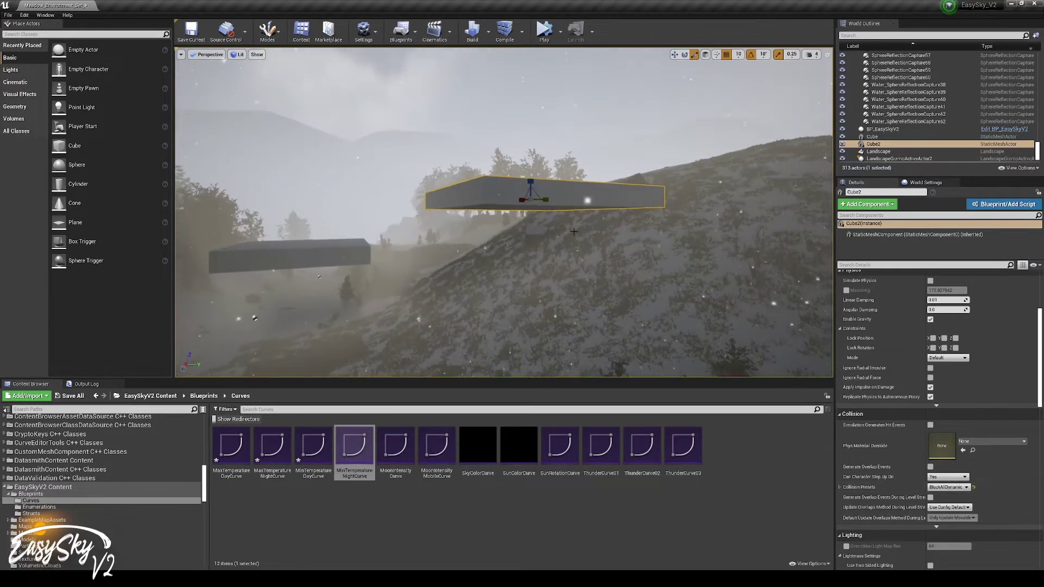
Expand the hillside slab's Collision Presets details, set the preset to Ragdoll, and check the ground beneath it
left_click(948, 487)
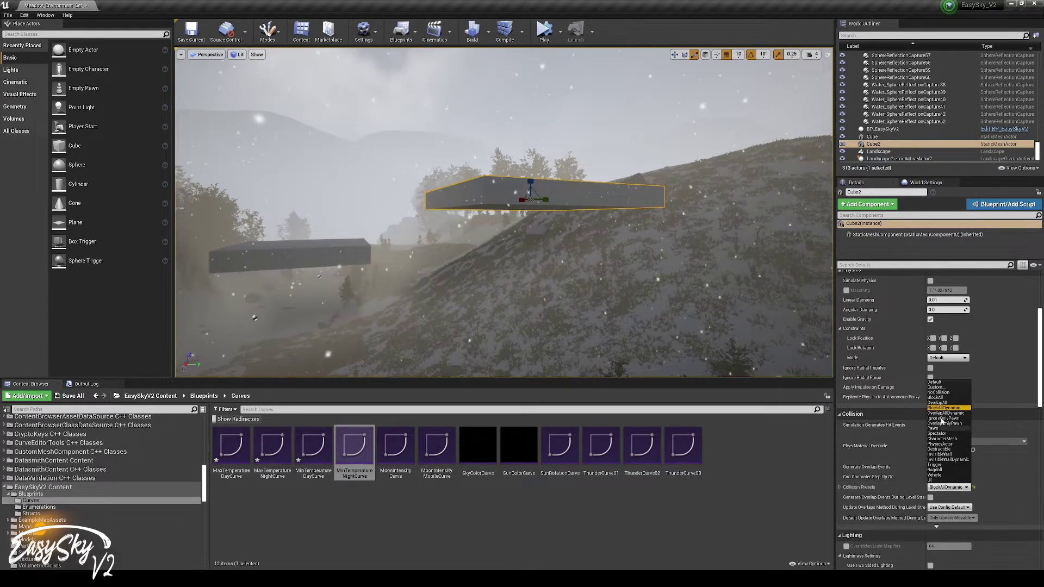
left_click(966, 492)
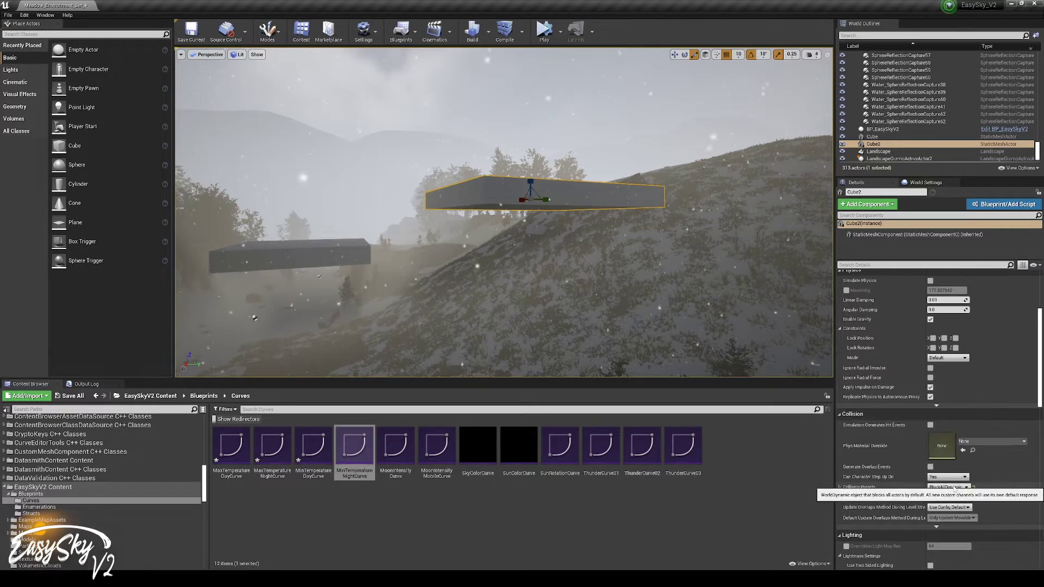
left_click(840, 487)
scroll(843, 481, "down", 3)
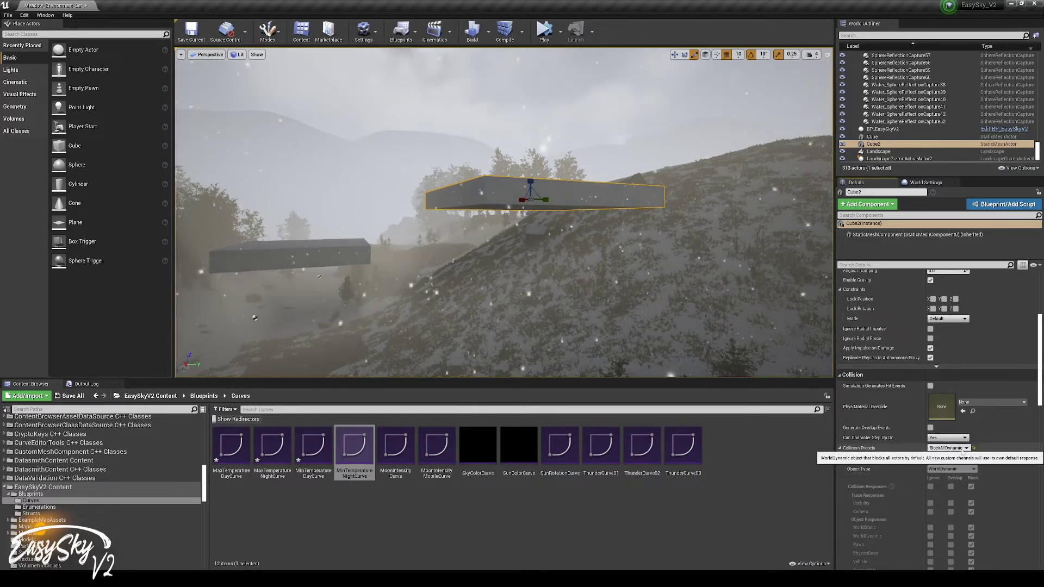
left_click(964, 451)
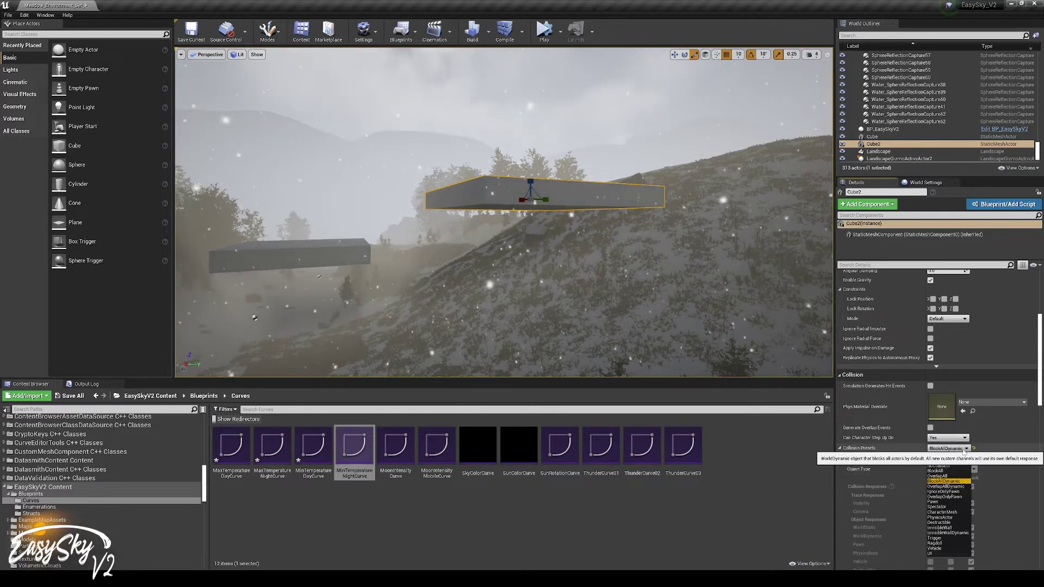
left_click(941, 544)
key("w")
right_click_drag(800, 318, 827, 322)
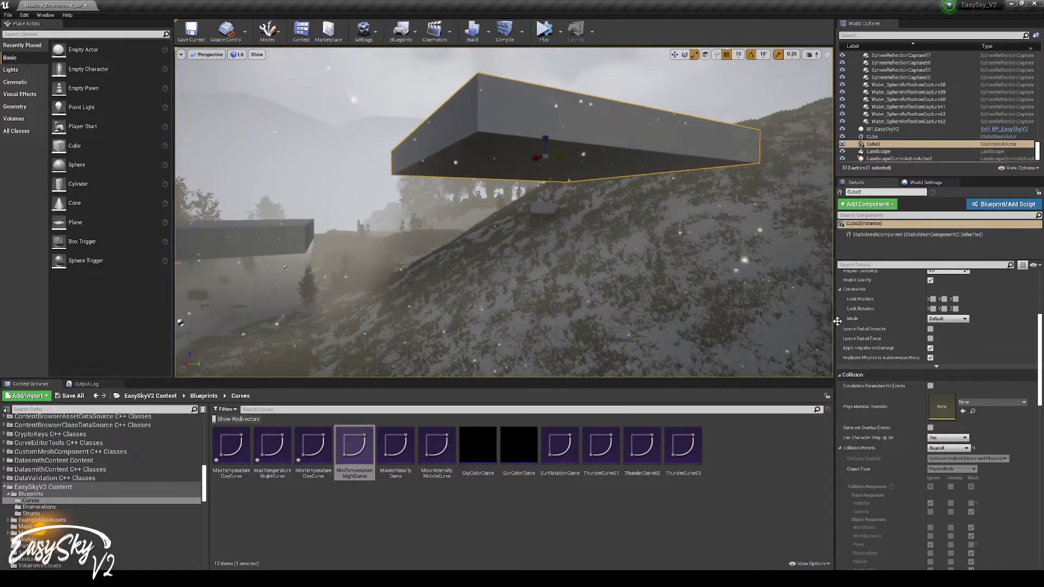
left_click(951, 449)
left_click(952, 453)
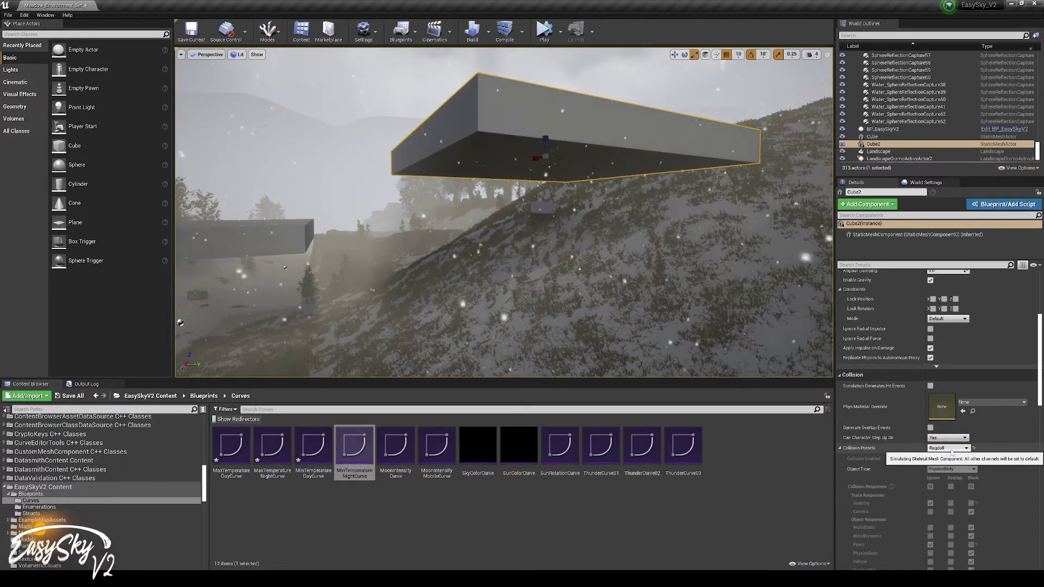
Add a PhysicsBody entry to Rain Snow Collision Channels in the Weather settings of BP_EasySkyV2
right_click_drag(789, 326, 775, 293)
key("s")
left_click(559, 79)
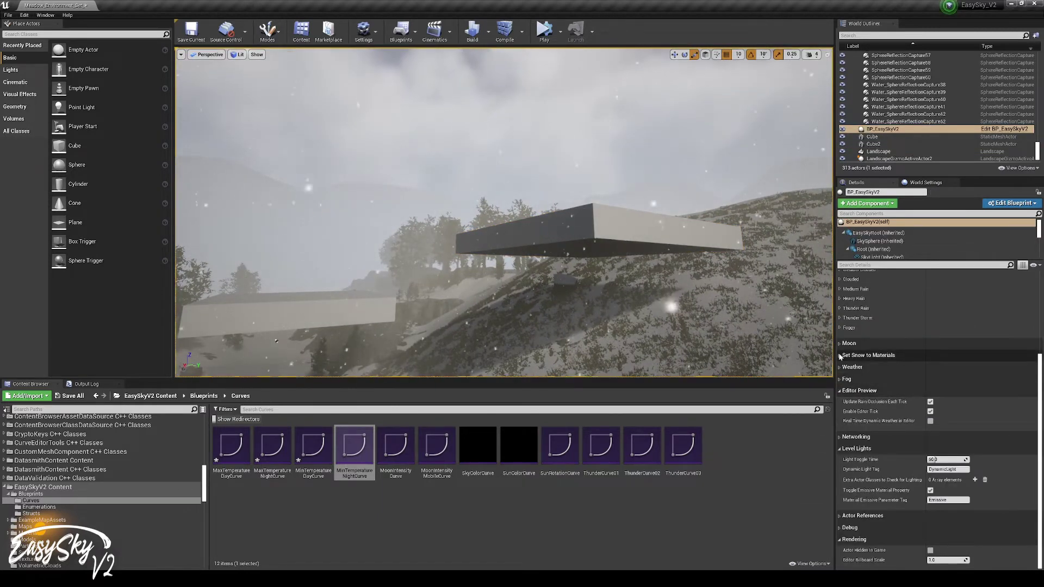
scroll(842, 435, "up", 3)
left_click(852, 419)
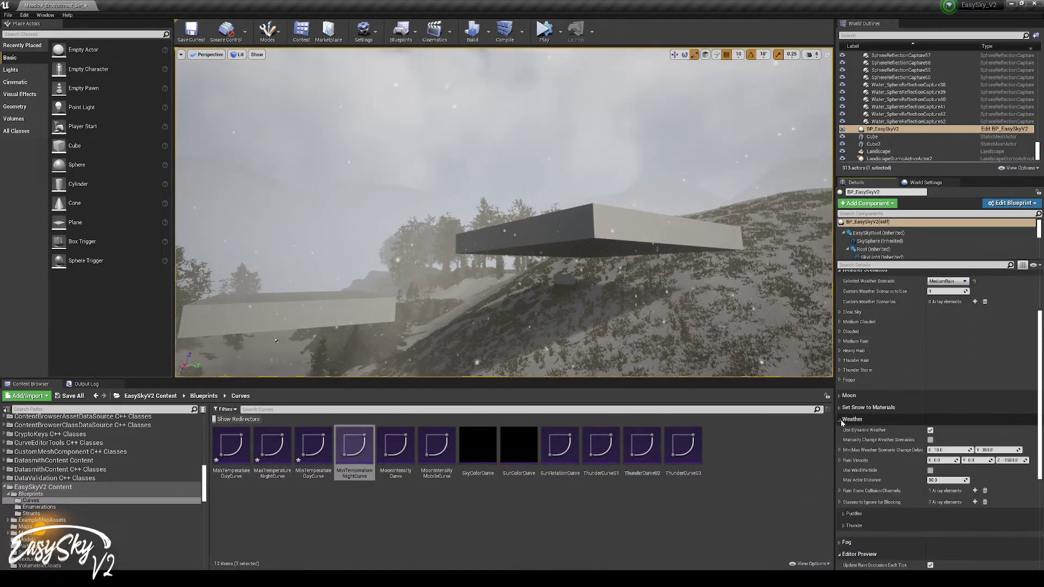
scroll(840, 452, "down", 2)
left_click(840, 451)
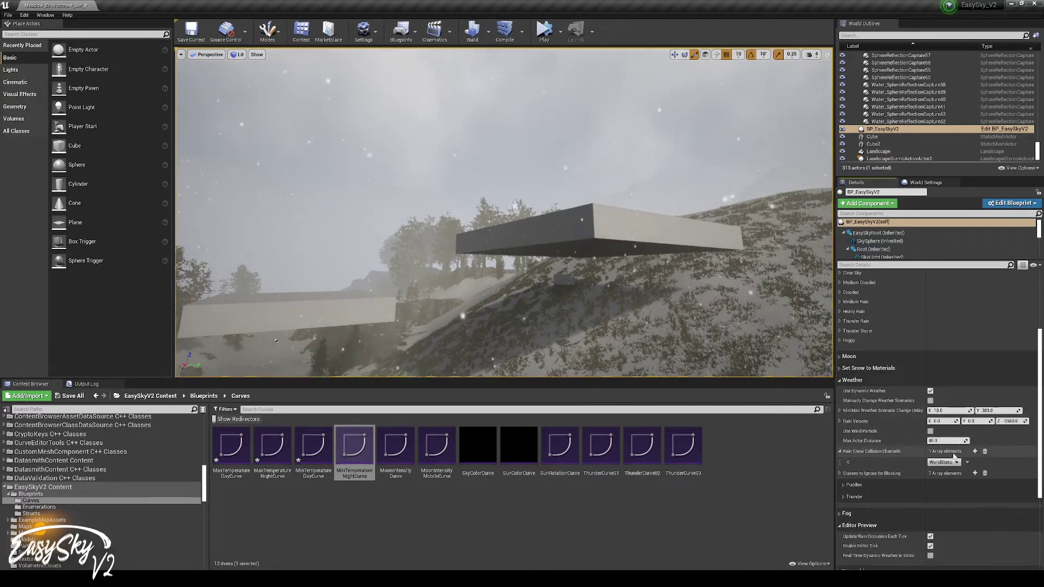
left_click(975, 452)
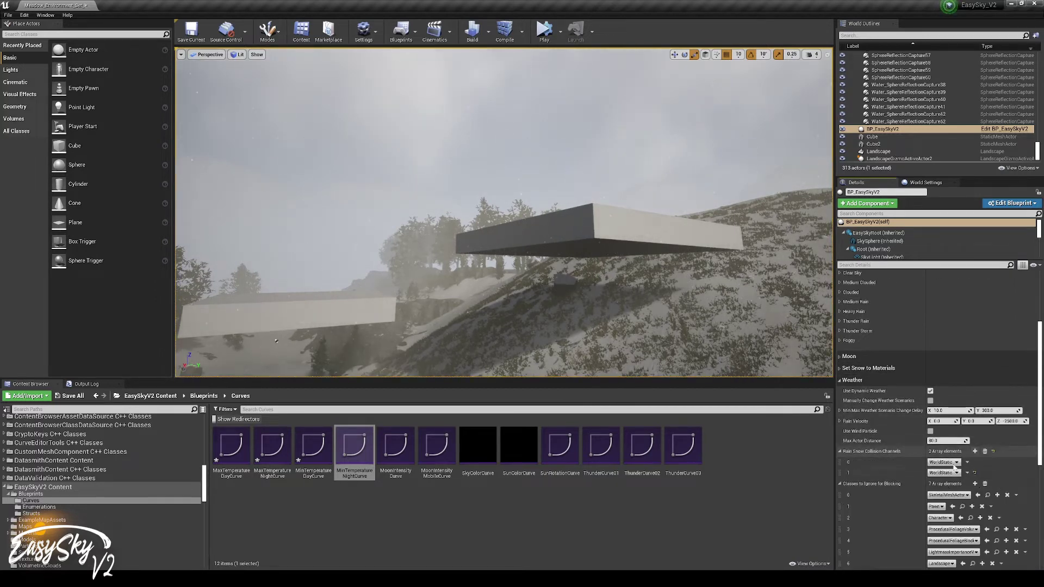
left_click(946, 473)
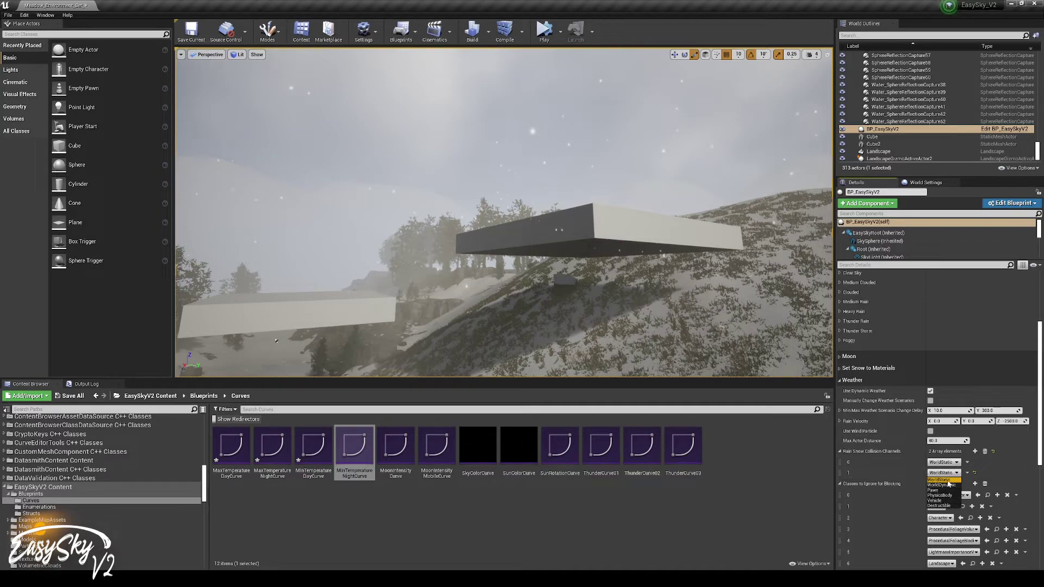
left_click(941, 495)
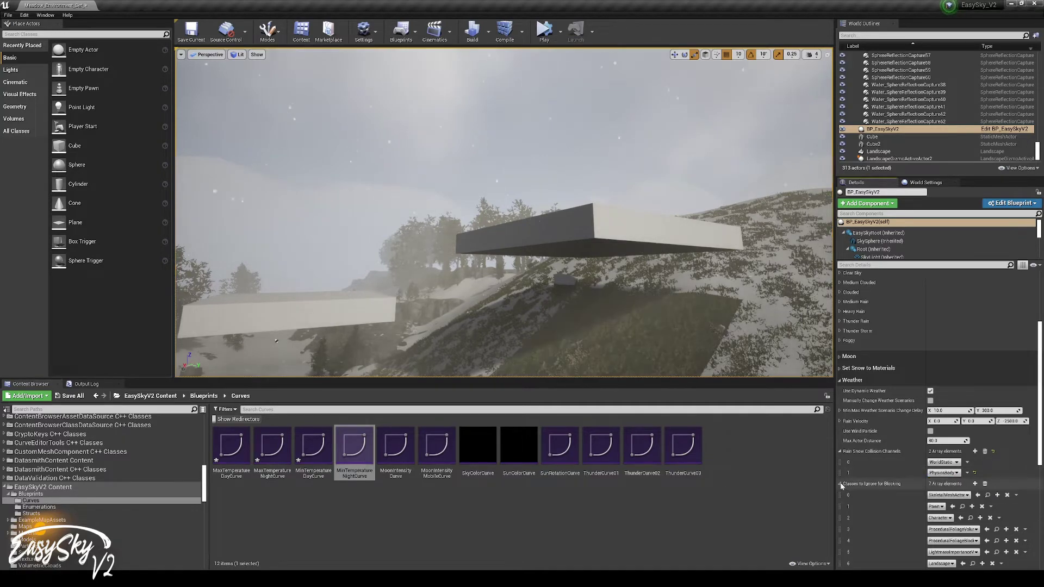
Select the hillside slab and examine the ground beneath it from several angles
right_click_drag(543, 218, 574, 277)
left_click(573, 102)
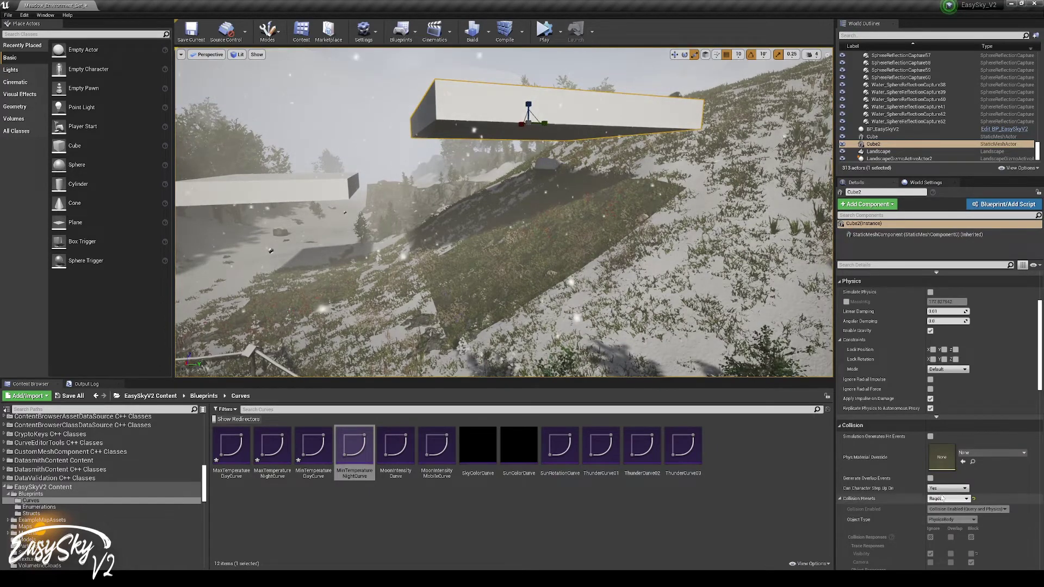
right_click_drag(680, 272, 506, 262)
right_click_drag(676, 260, 707, 283)
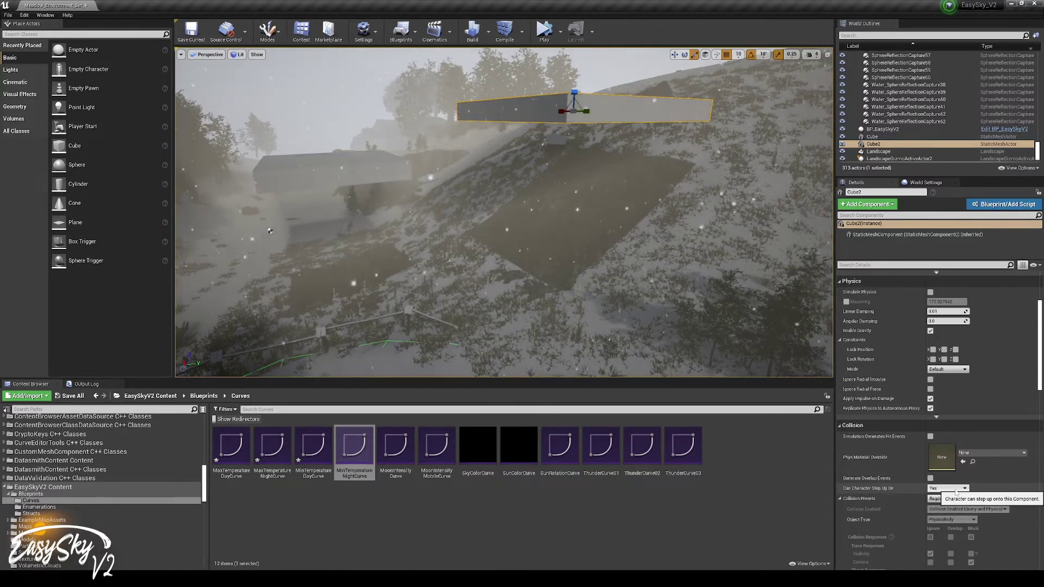
right_click_drag(702, 191, 703, 192)
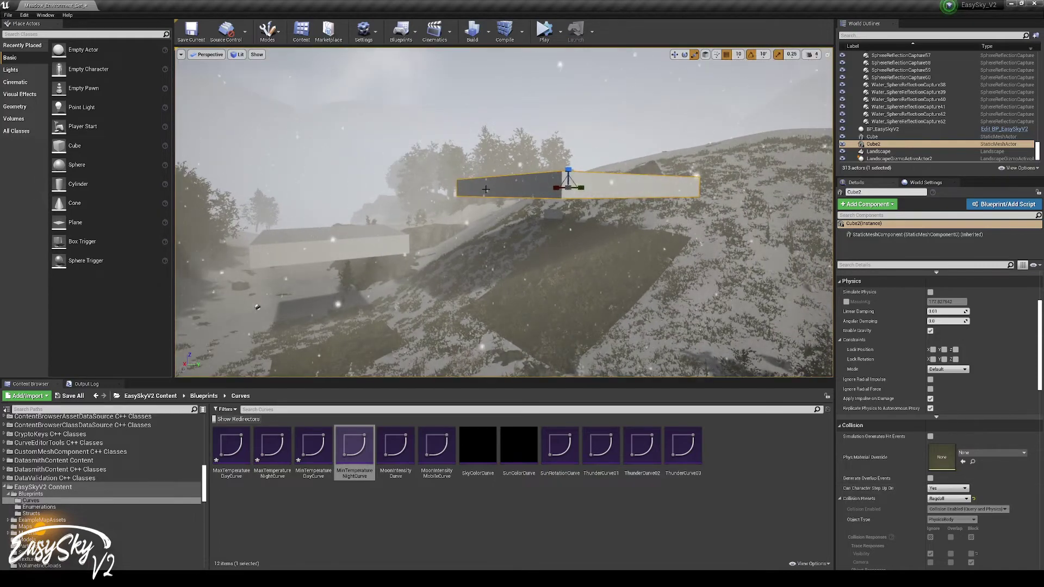
right_click_drag(659, 277, 691, 276)
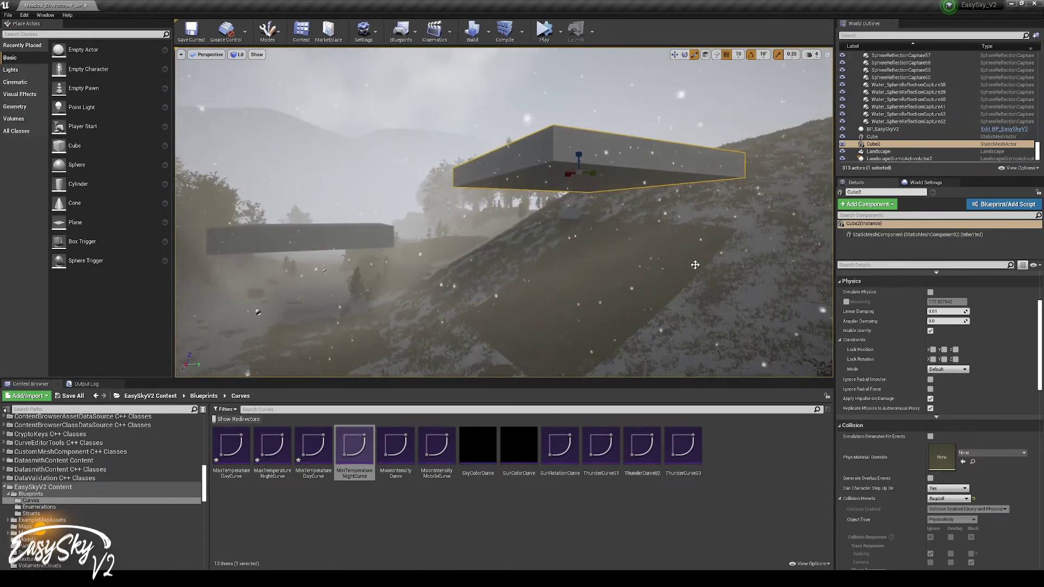
Switch to the BP_EasySkyV2 blueprint, expand Callable Functions, and select the RegeneratePuddles function
left_click(607, 73)
scroll(916, 448, "up", 4)
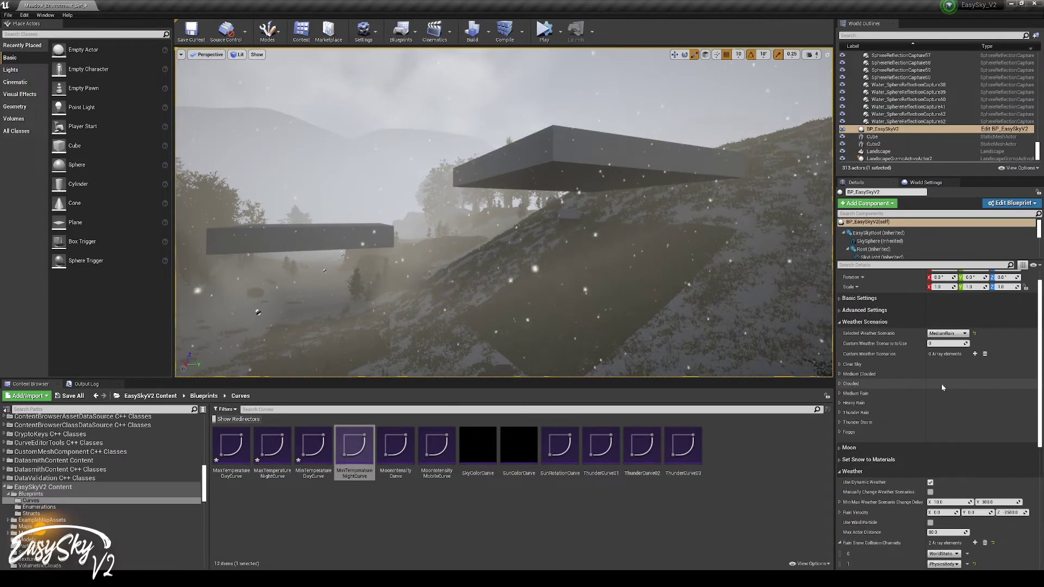
double_click(355, 446)
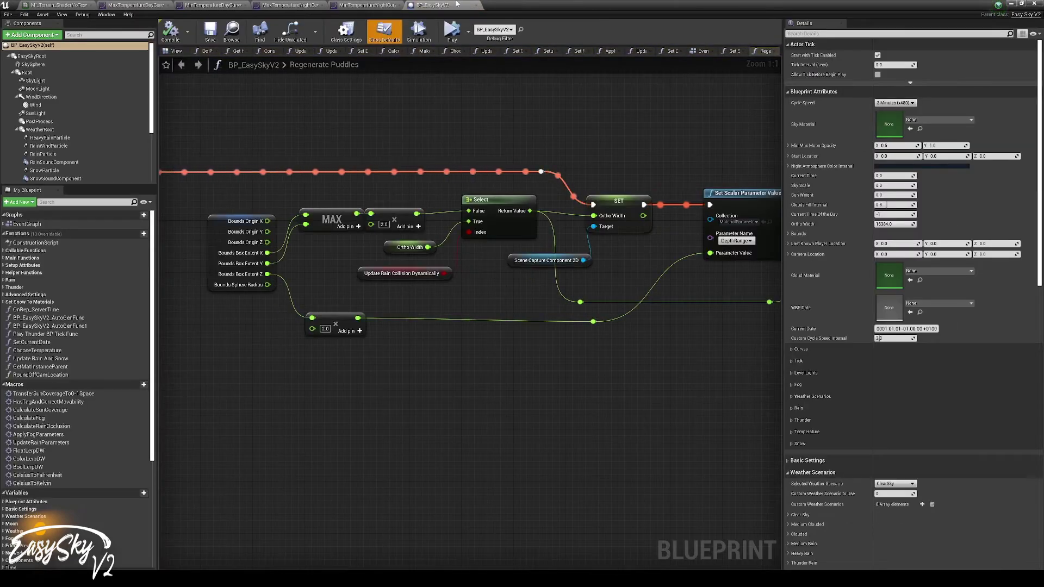
left_click(3, 252)
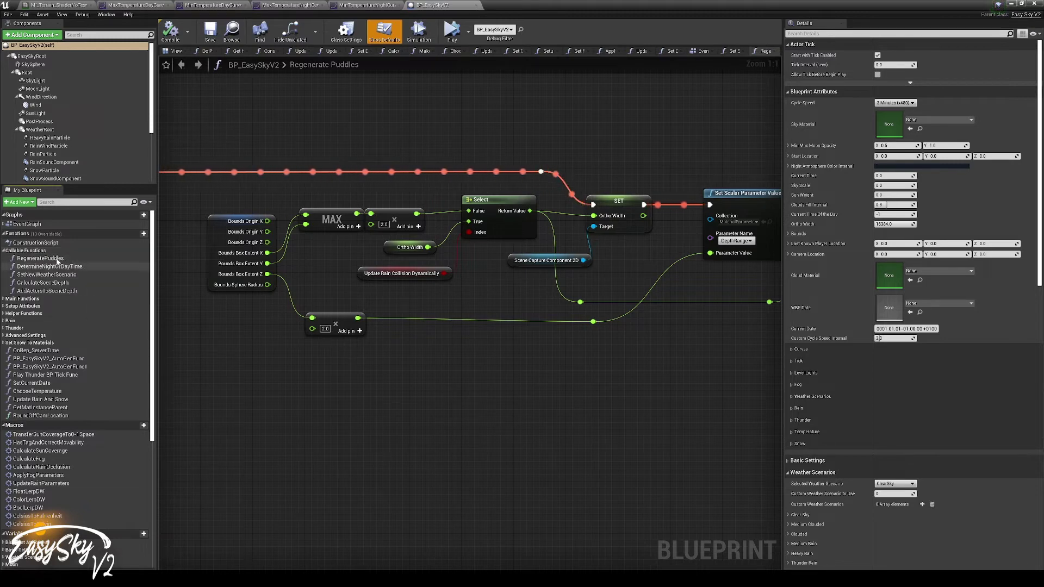
left_click(38, 259)
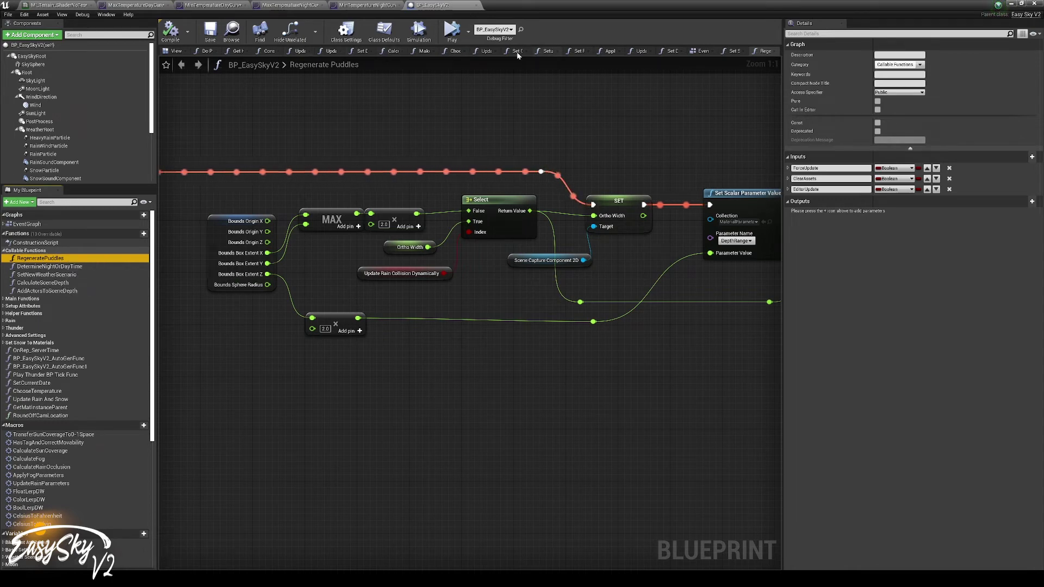
Place a Regenerate Puddles call in empty space in the Event Graph above Thunder Event and enable Force Update
left_click(699, 51)
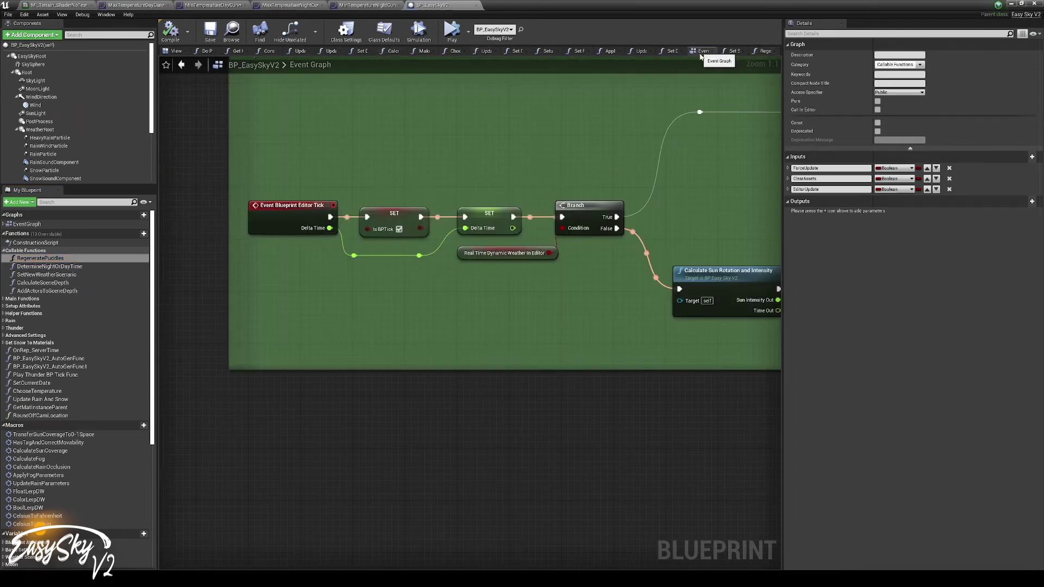
right_click_drag(403, 452, 468, 313)
left_click_drag(41, 258, 408, 300)
right_click_drag(481, 277, 506, 246)
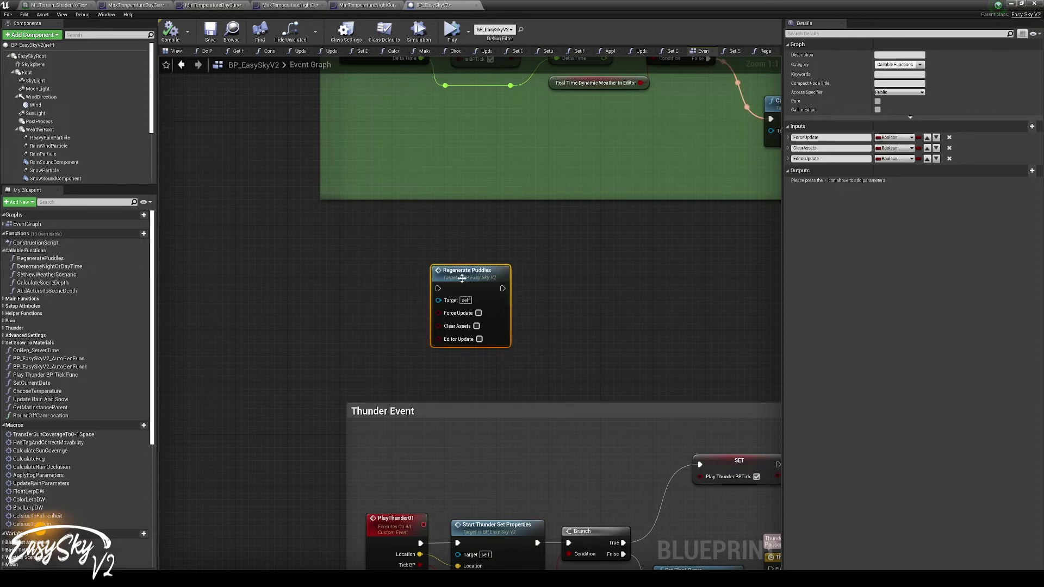
left_click_drag(462, 278, 482, 278)
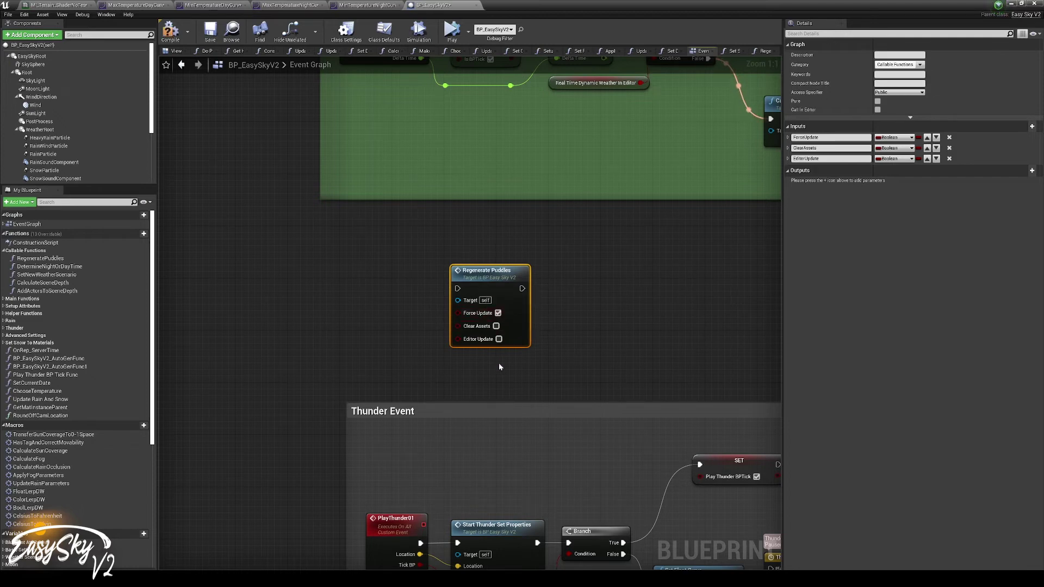
left_click(498, 313)
Delete the Regenerate Puddles node from the Event Graph
left_click(542, 253)
left_click_drag(465, 233, 561, 398)
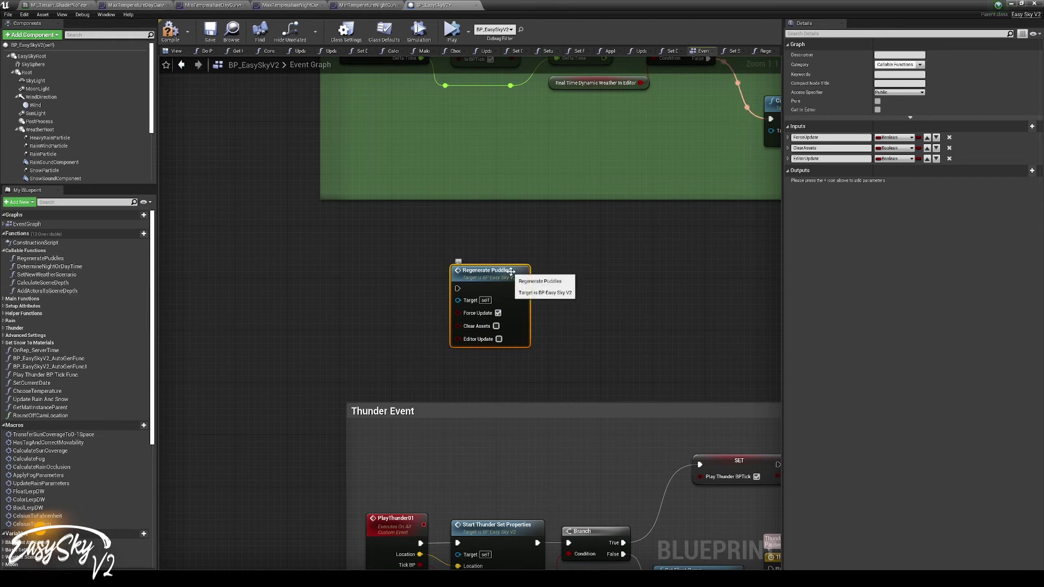
key("Delete")
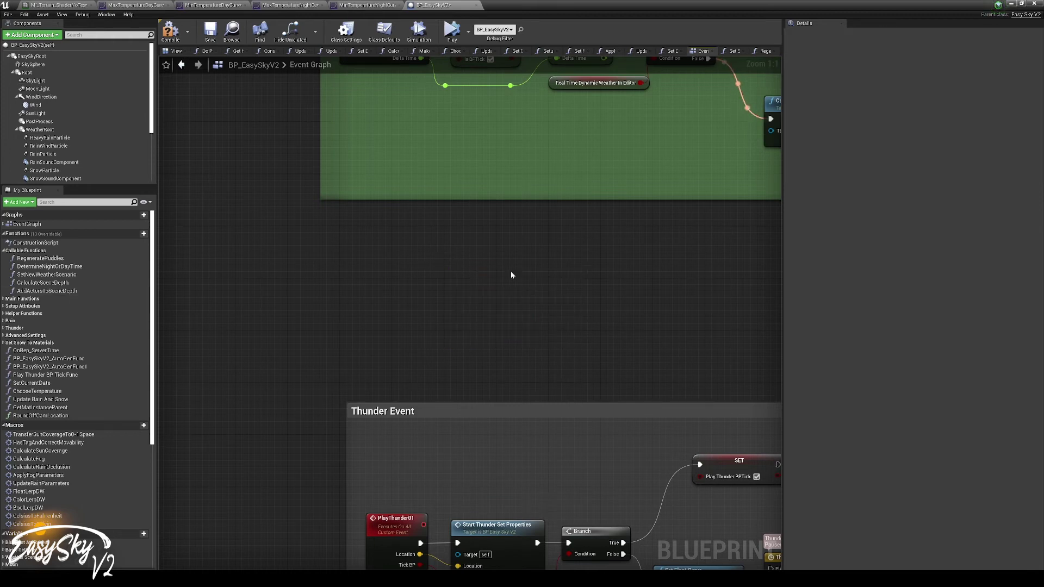
Place an Add Actors to Scene Depth call in the Event Graph to show its inputs, and delete it again
left_click_drag(46, 291, 500, 272)
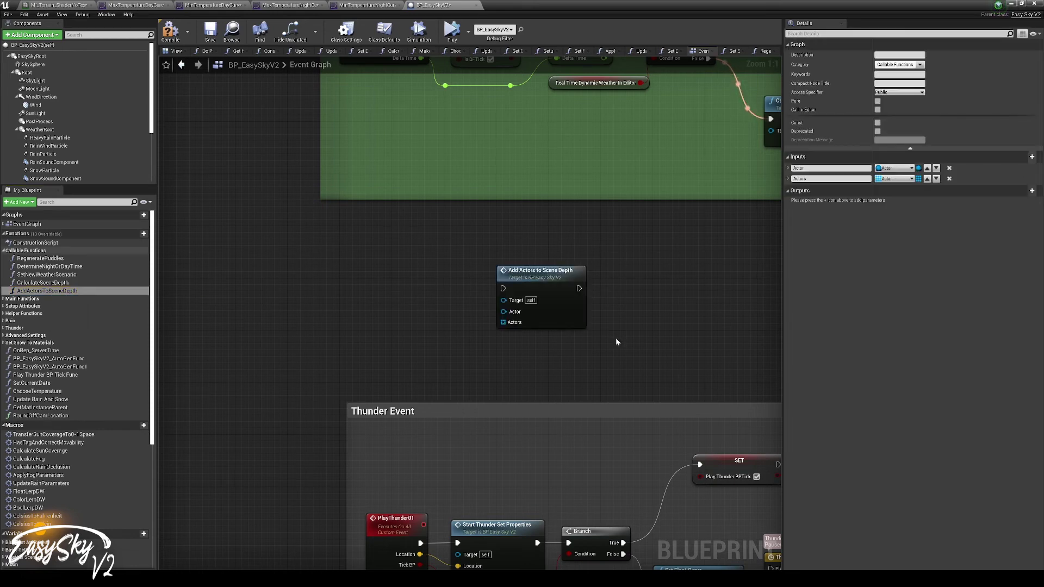
left_click(544, 278)
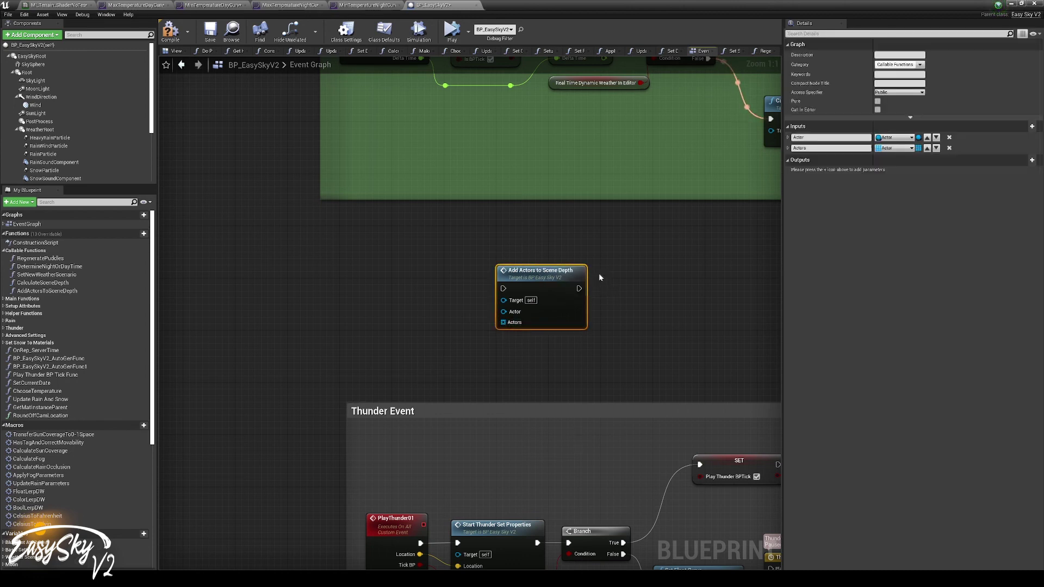
key("Delete")
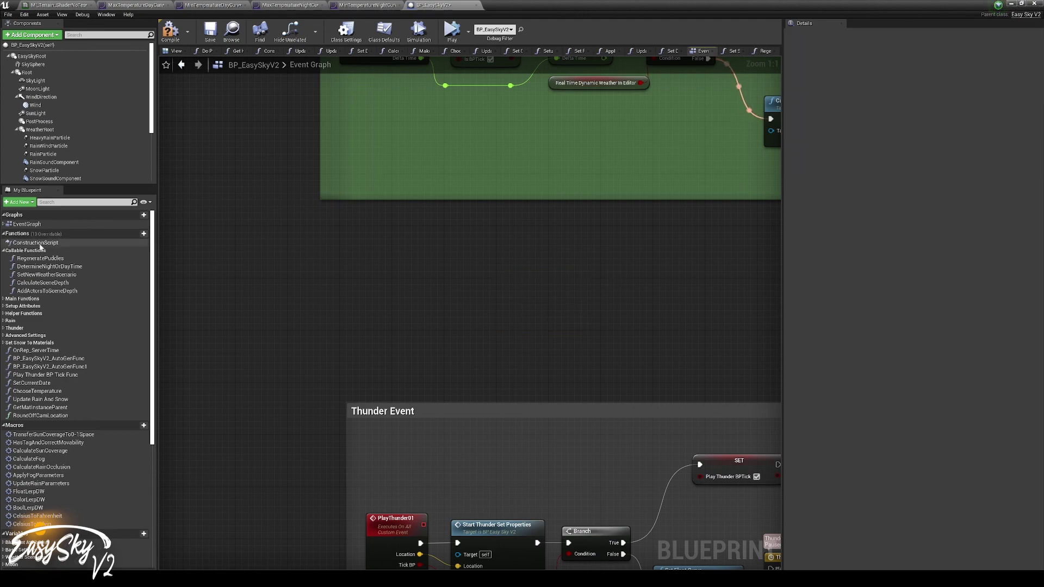